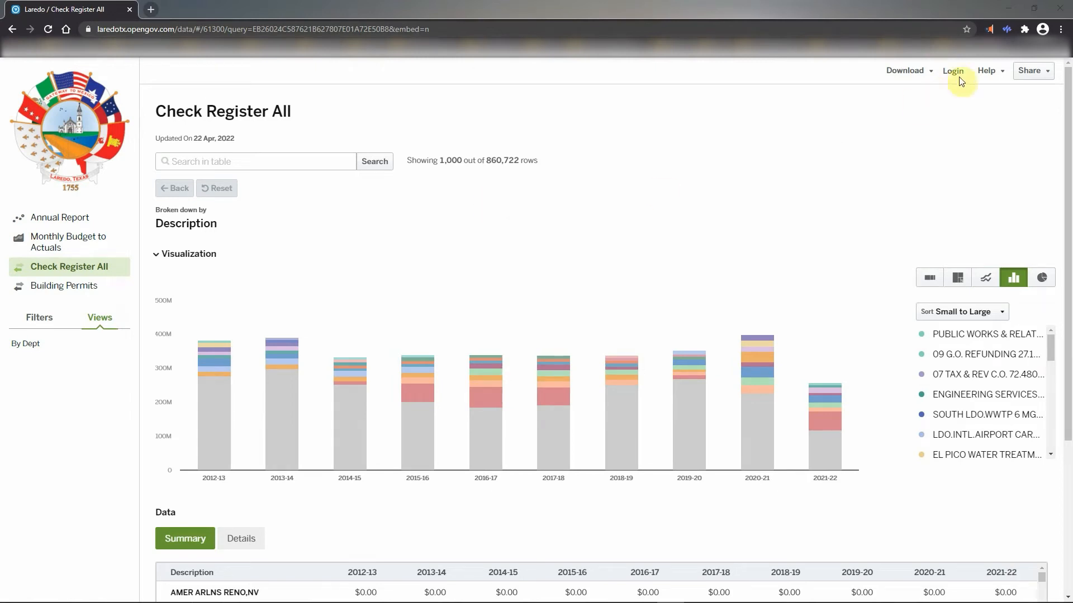
# Step: Review the download options for the Check Register All data, including the files for each fiscal year
pyautogui.click(908, 71)
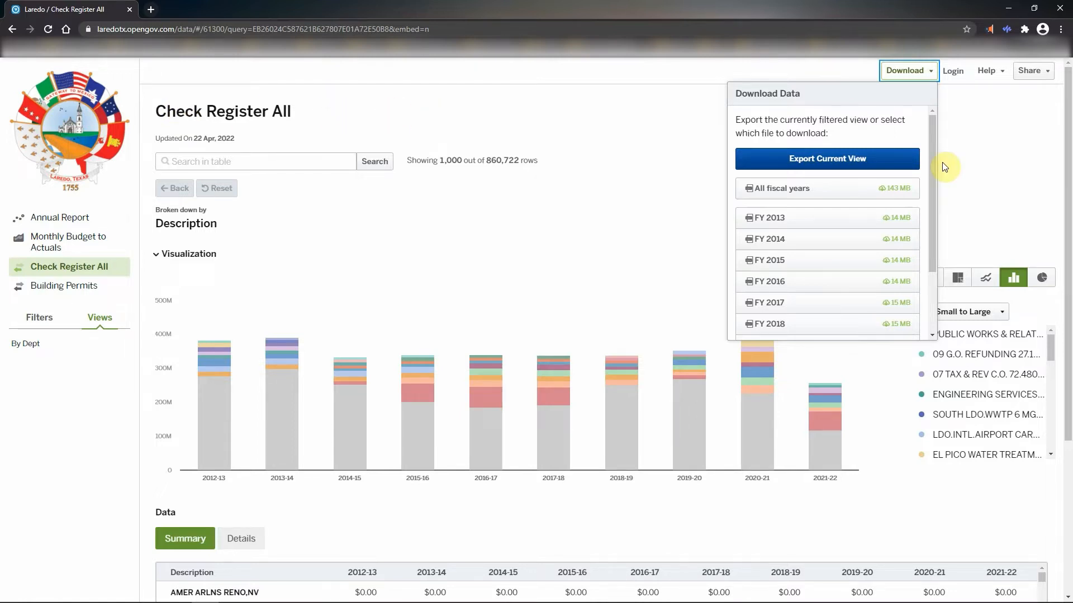
pyautogui.moveTo(931, 179); pyautogui.dragTo(938, 282)
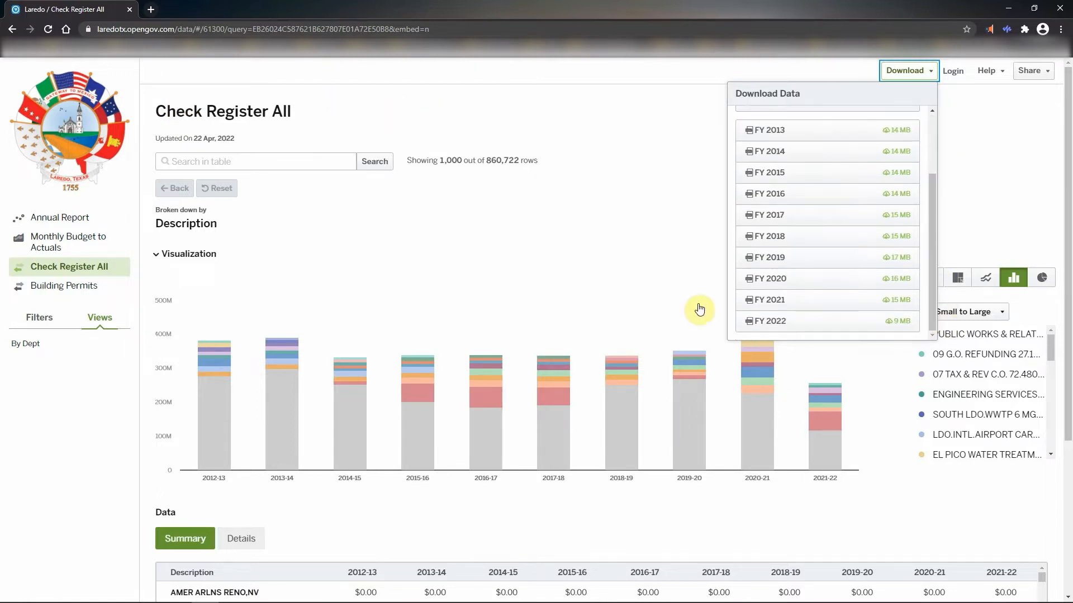
pyautogui.click(655, 233)
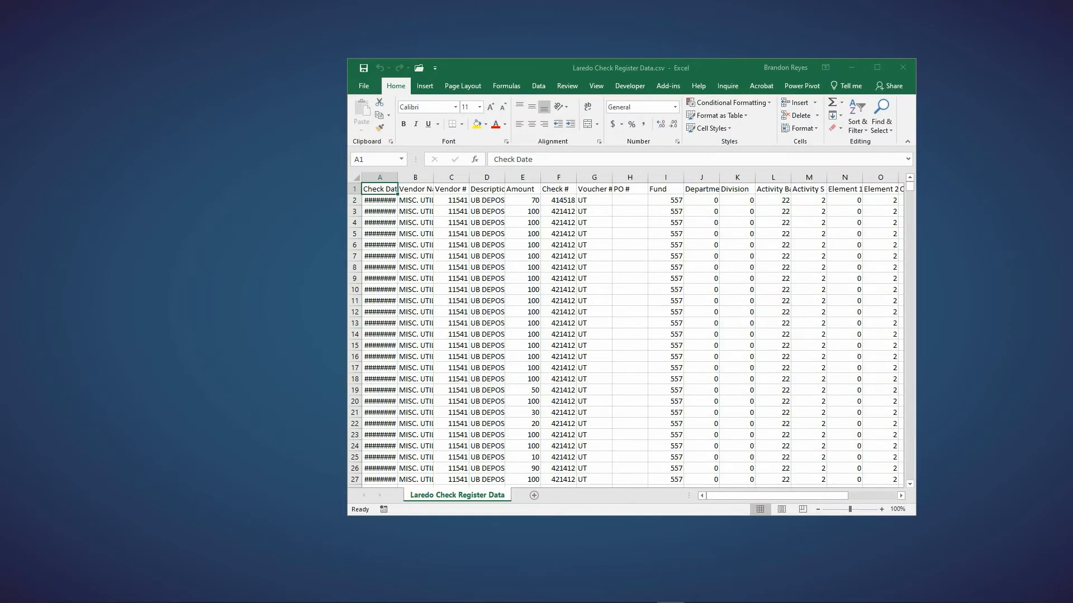
# Step: Switch to Excel and convert the whole Laredo Check Register Data range into a table with headers
pyautogui.moveTo(474, 67); pyautogui.dragTo(456, 0)
pyautogui.click(85, 32)
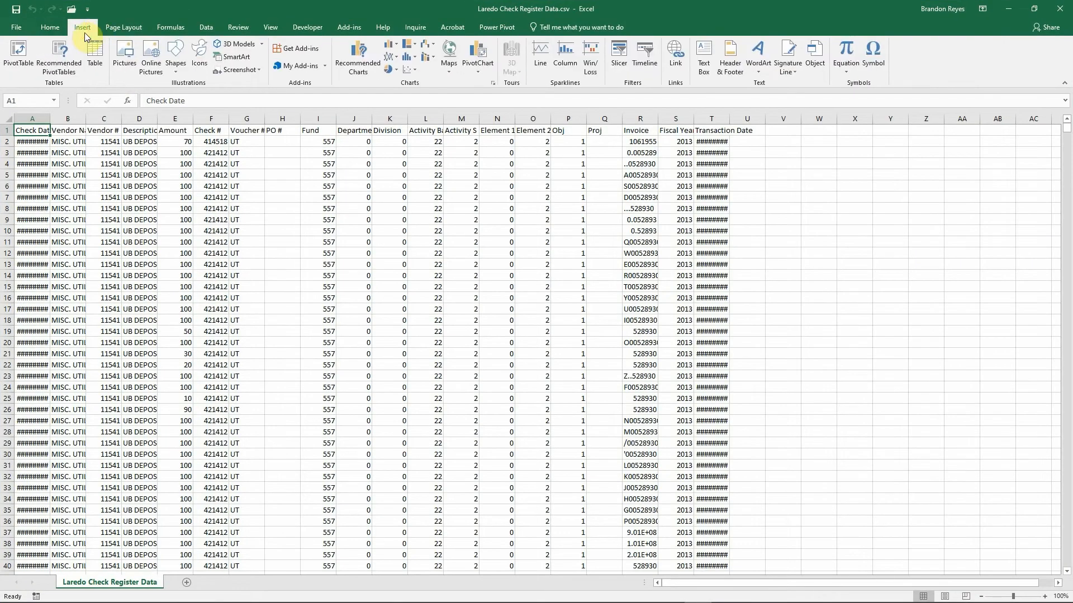
pyautogui.click(93, 53)
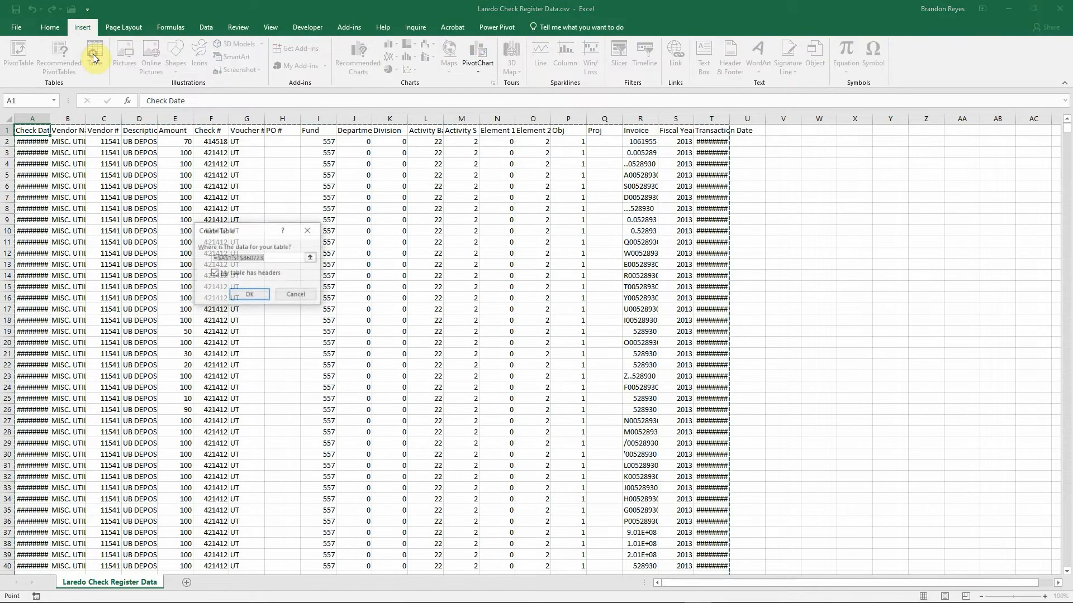
pyautogui.click(249, 292)
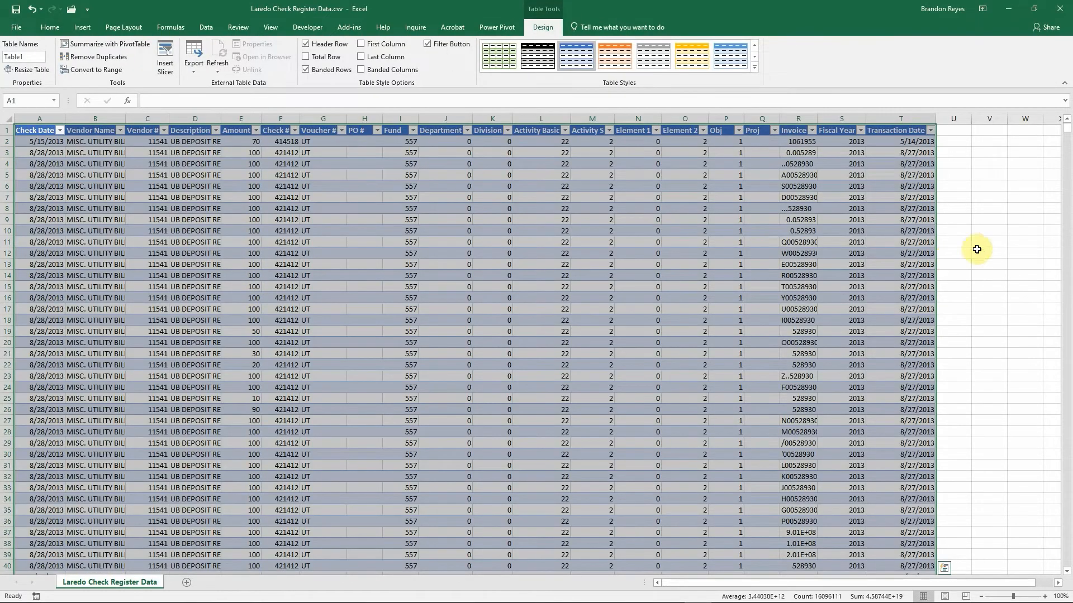
pyautogui.click(358, 222)
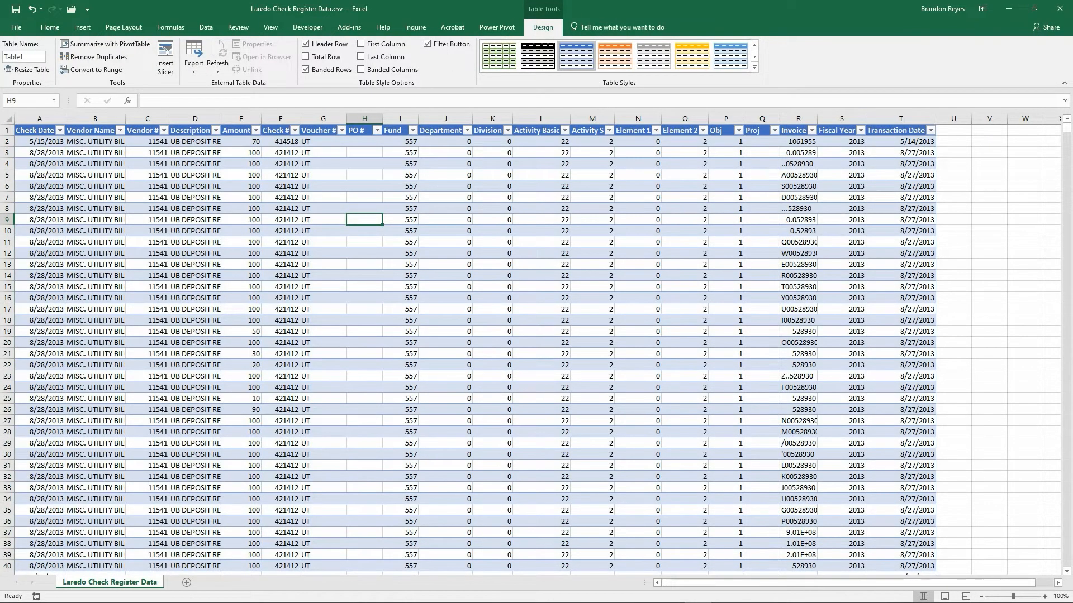
# Step: Examine the last record of the check register table, then return to its header row
pyautogui.click(349, 229)
pyautogui.press('Home')
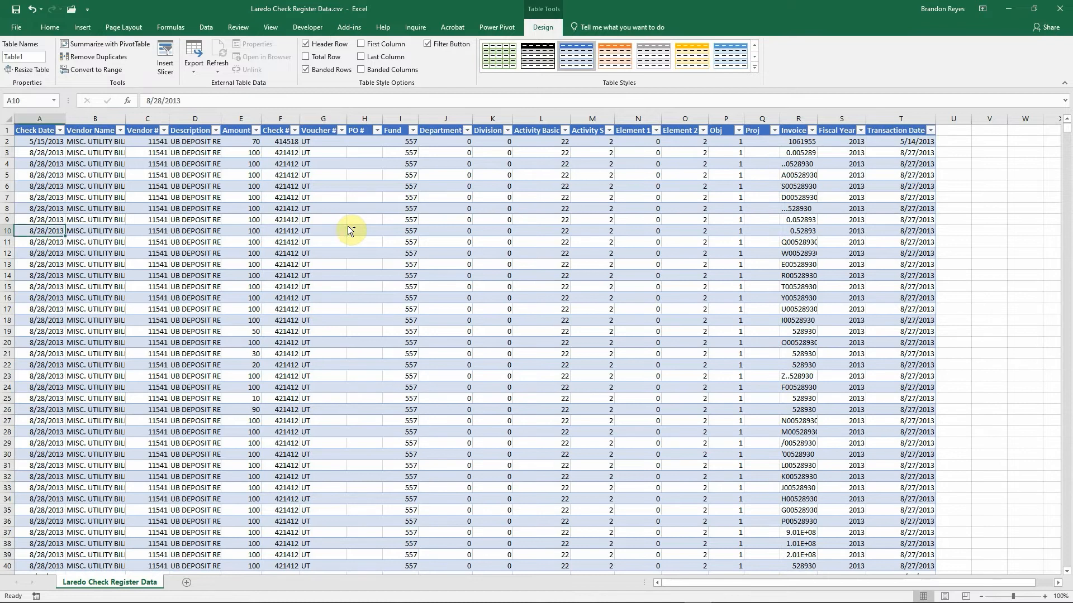
pyautogui.hotkey('ctrl', 'Down')
pyautogui.scroll(-3, 206, 356)
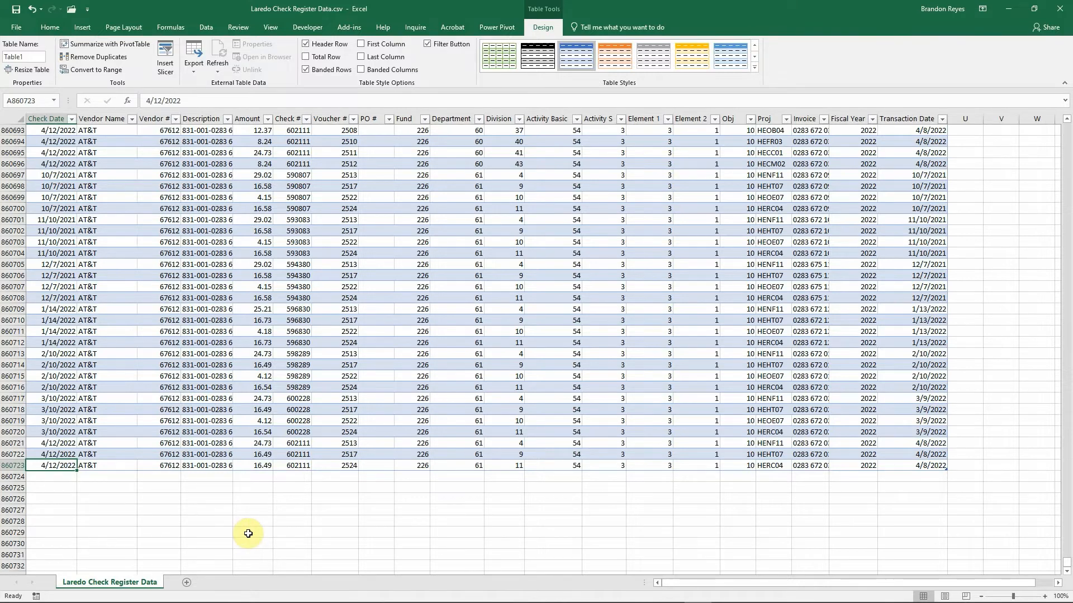
pyautogui.hotkey('ctrl', 'Up')
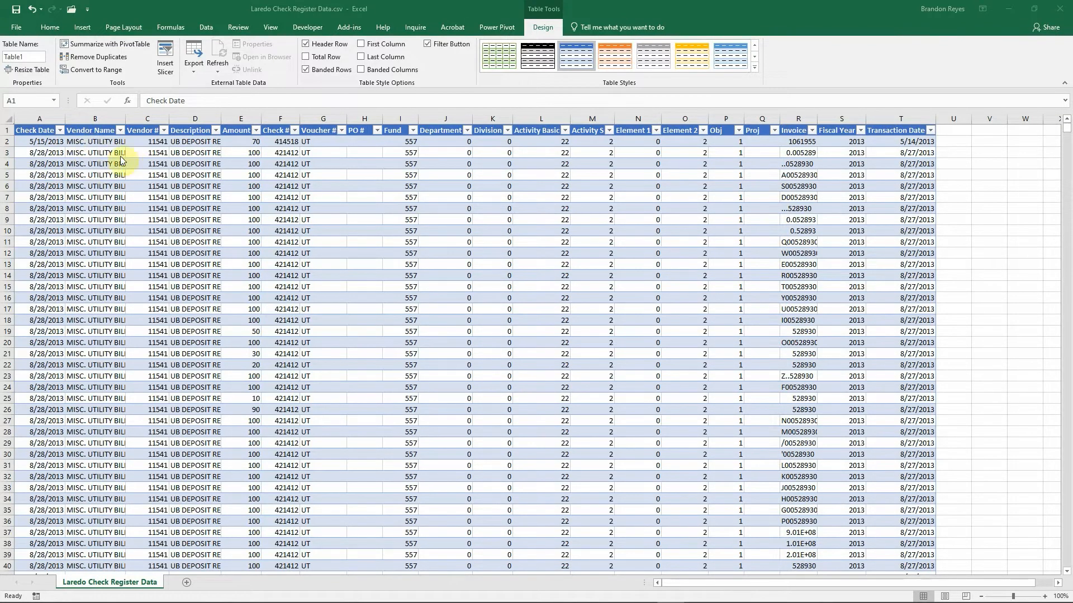
# Step: Filter the Fiscal Year column to show only 2013
pyautogui.click(860, 131)
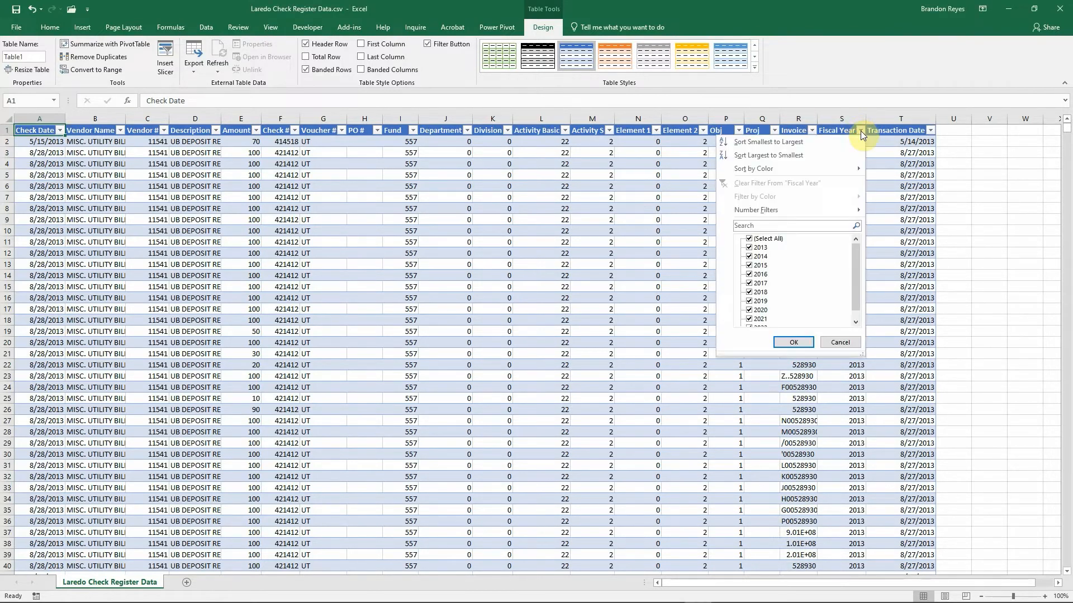
pyautogui.click(748, 239)
pyautogui.click(749, 248)
pyautogui.click(791, 343)
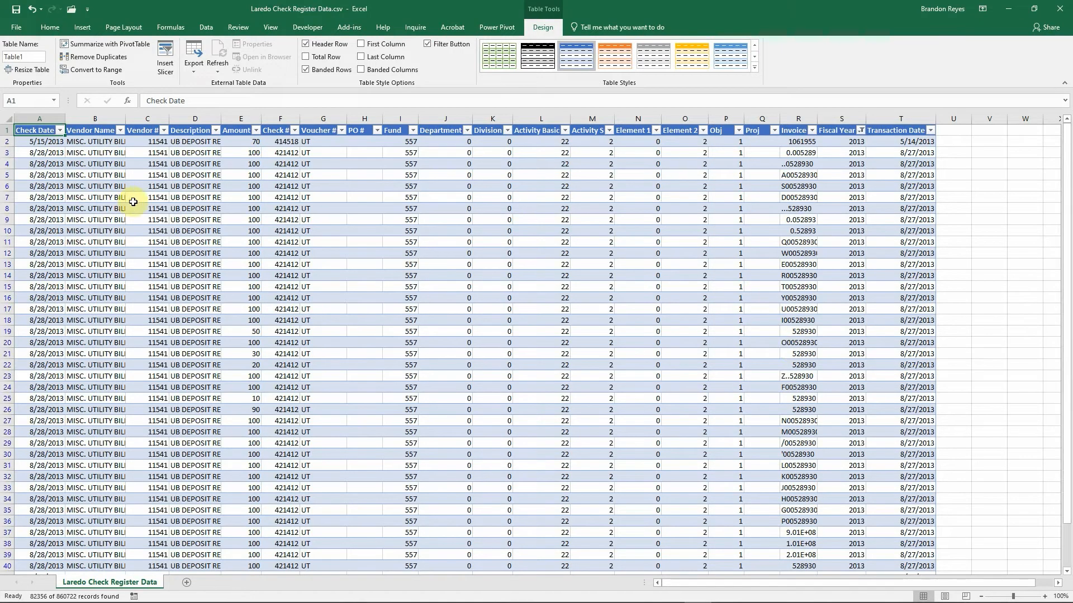
# Step: Filter the Vendor # column to show only vendor 11541
pyautogui.click(164, 130)
pyautogui.click(106, 225)
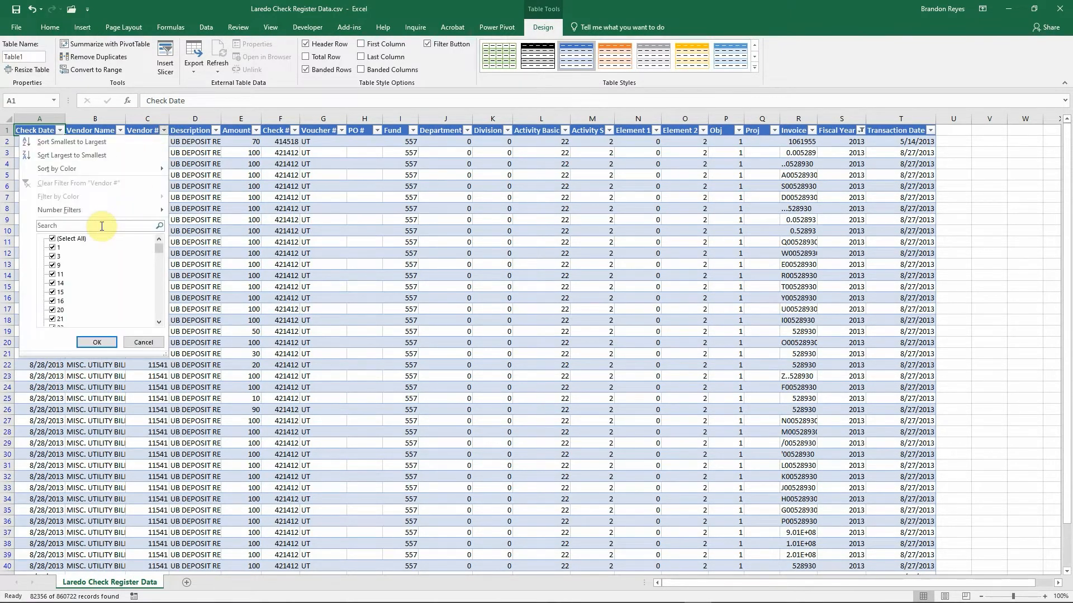
pyautogui.write('11541')
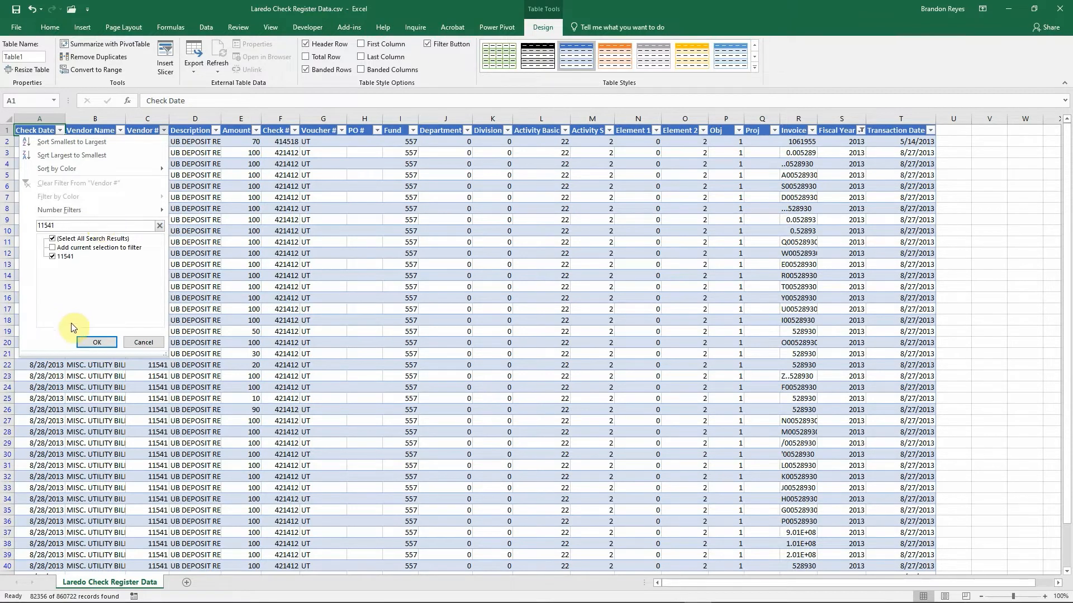
pyautogui.click(92, 341)
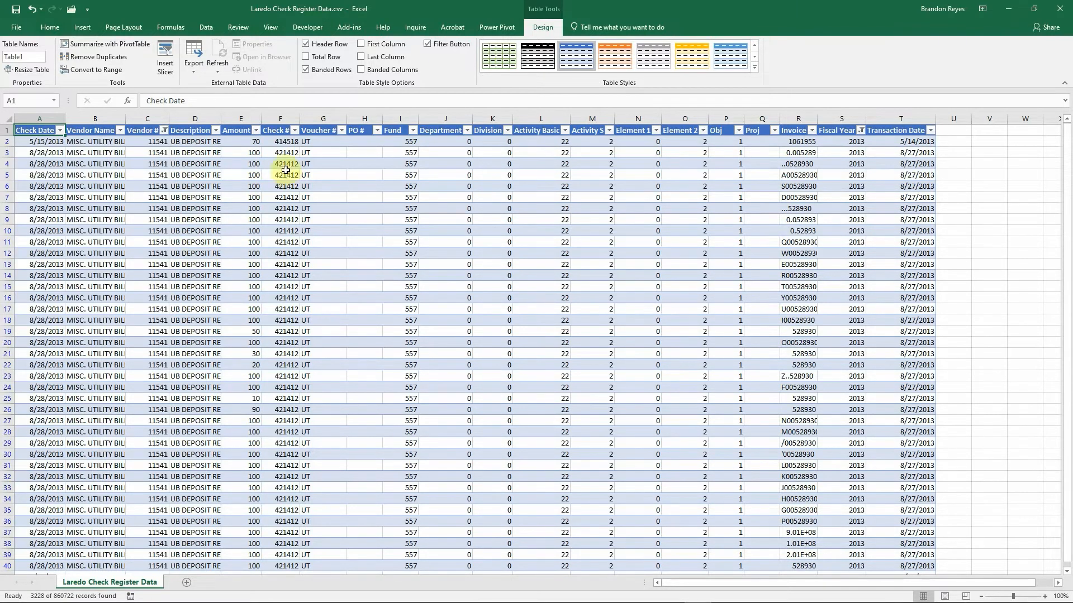
# Step: Total the filtered Amount column with a SUBTOTAL formula using function 9 in cell E860725 below the table
pyautogui.click(241, 196)
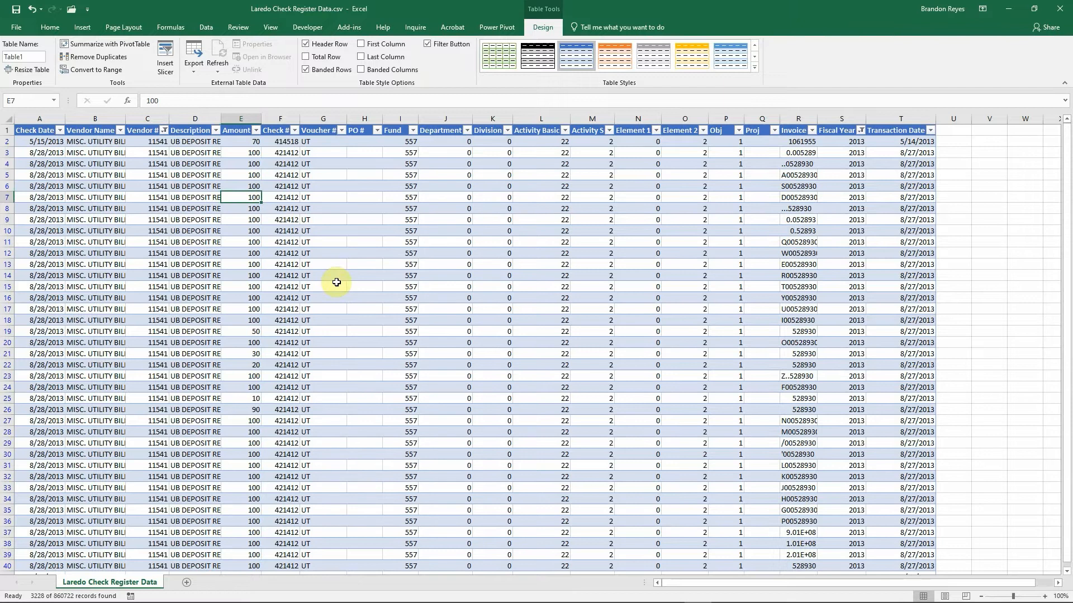
pyautogui.hotkey('ctrl', 'Down')
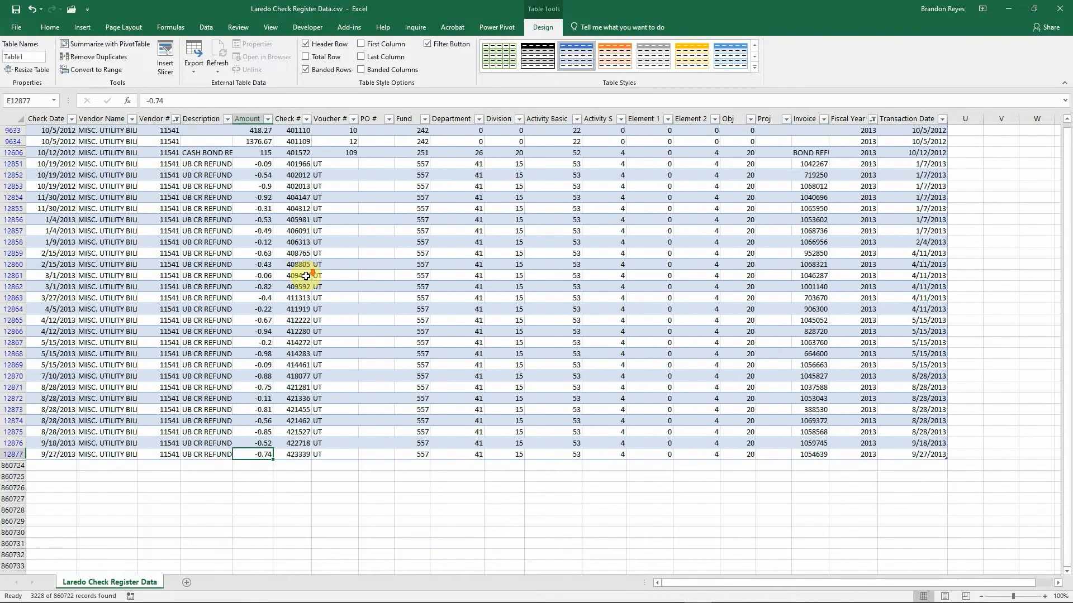
pyautogui.scroll(-4, 306, 276)
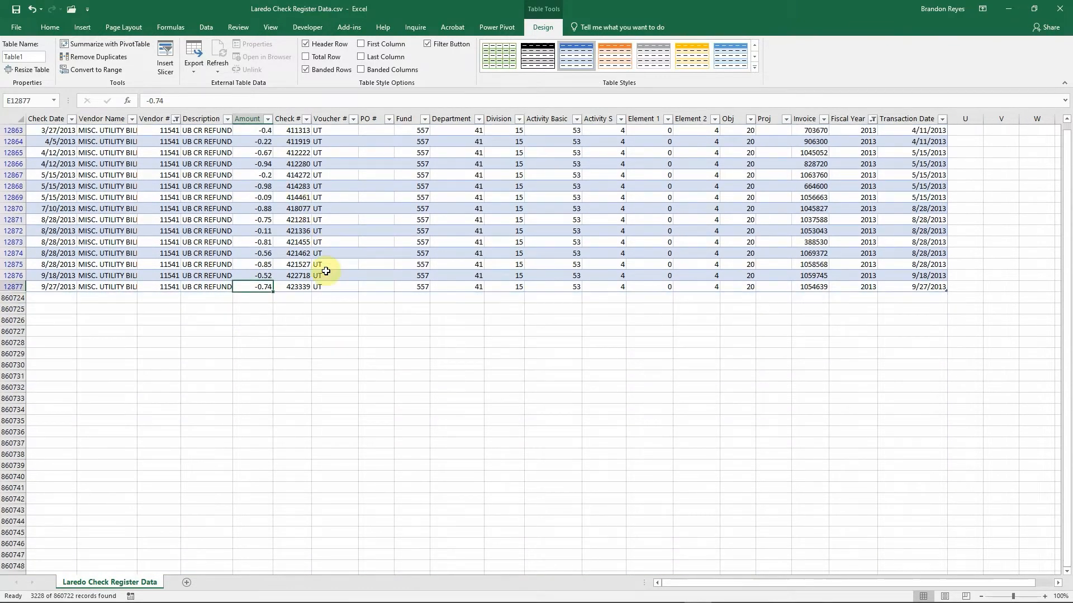
pyautogui.scroll(-1, 324, 271)
pyautogui.scroll(-1, 280, 260)
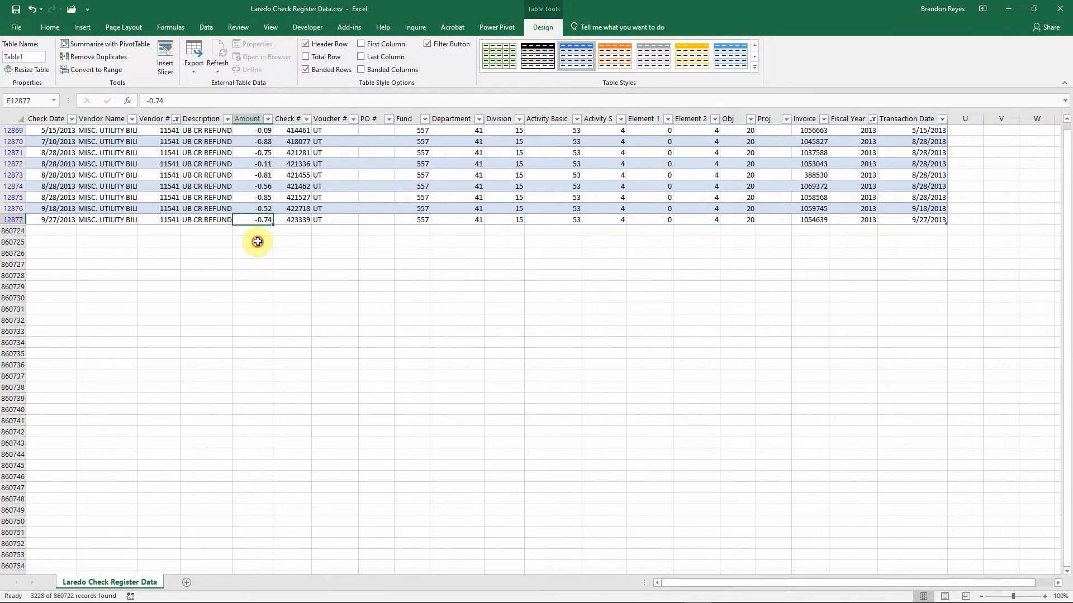
pyautogui.click(258, 242)
pyautogui.hotkey('ctrl', 'Home')
pyautogui.scroll(-13, 374, 327)
pyautogui.click(383, 332)
pyautogui.hotkey('ctrl', 'Down')
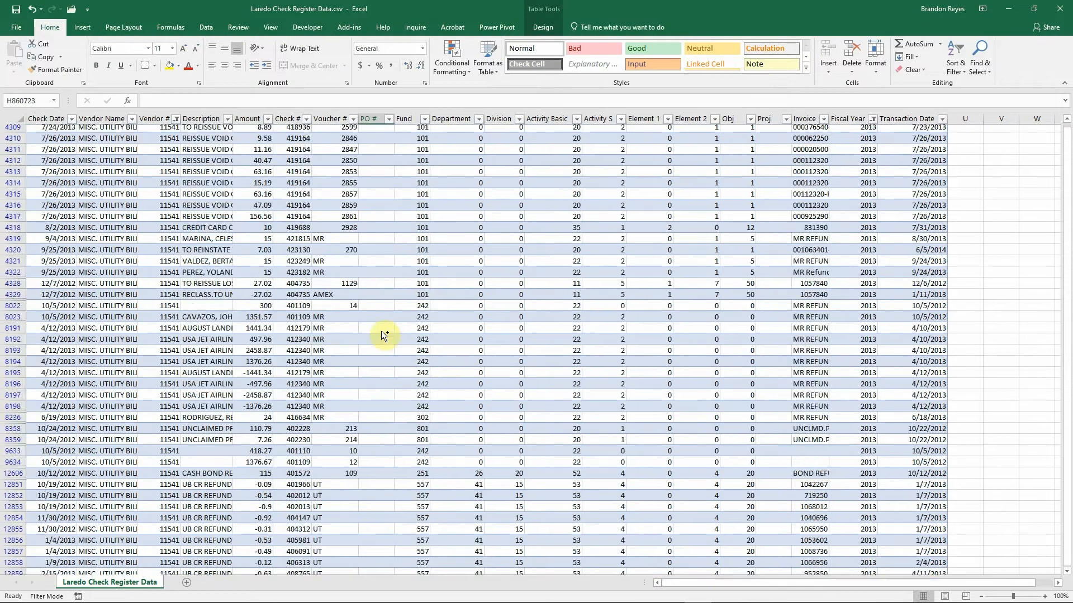
pyautogui.scroll(-14, 381, 334)
pyautogui.click(260, 342)
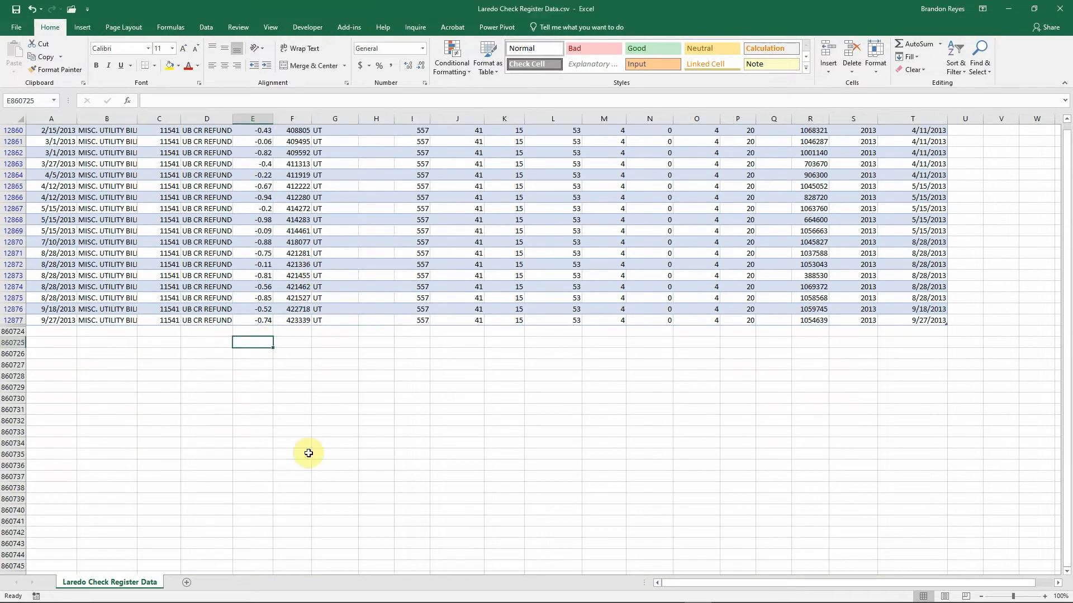
pyautogui.write('=subt')
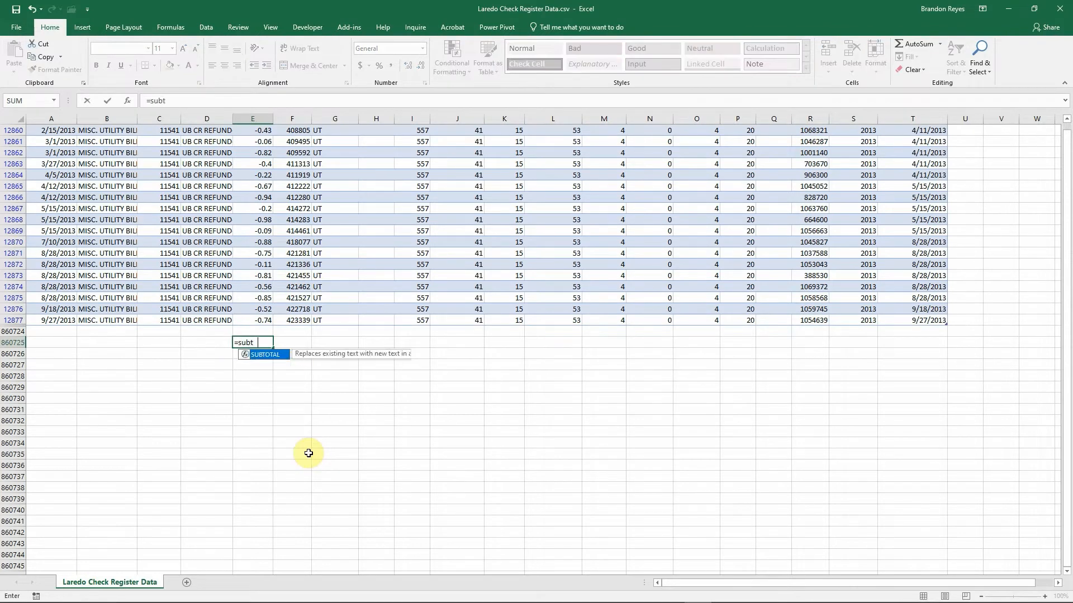
pyautogui.write('otal(9,')
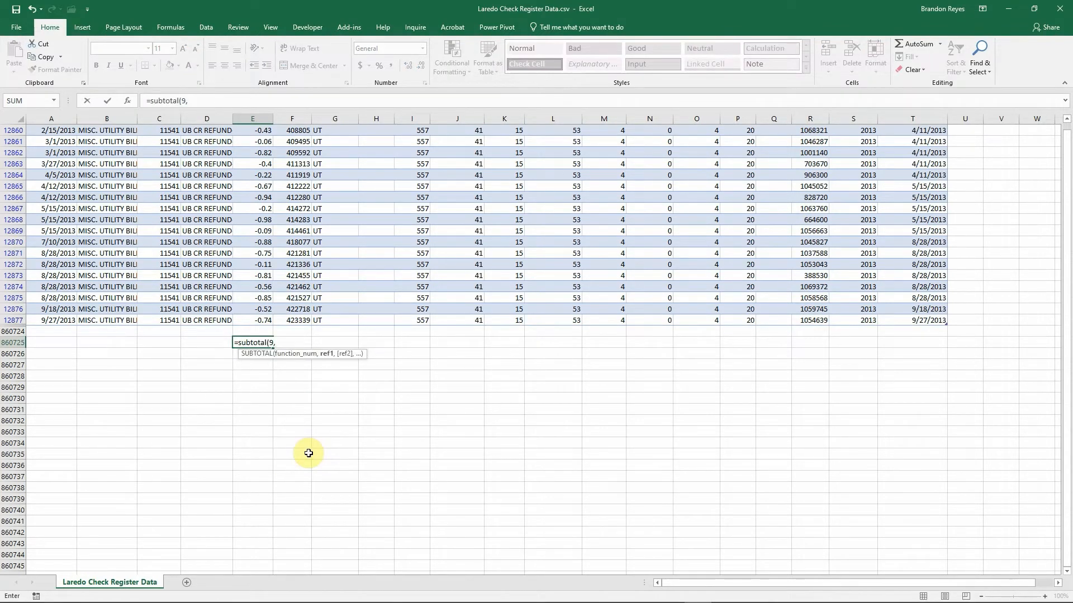
pyautogui.press('Up')
pyautogui.press('Up')
pyautogui.press('Up')
pyautogui.hotkey('ctrl', 'shift', 'Up')
pyautogui.hotkey('ctrl', 'shift', 'Up')
pyautogui.hotkey('ctrl', 'shift', 'Up')
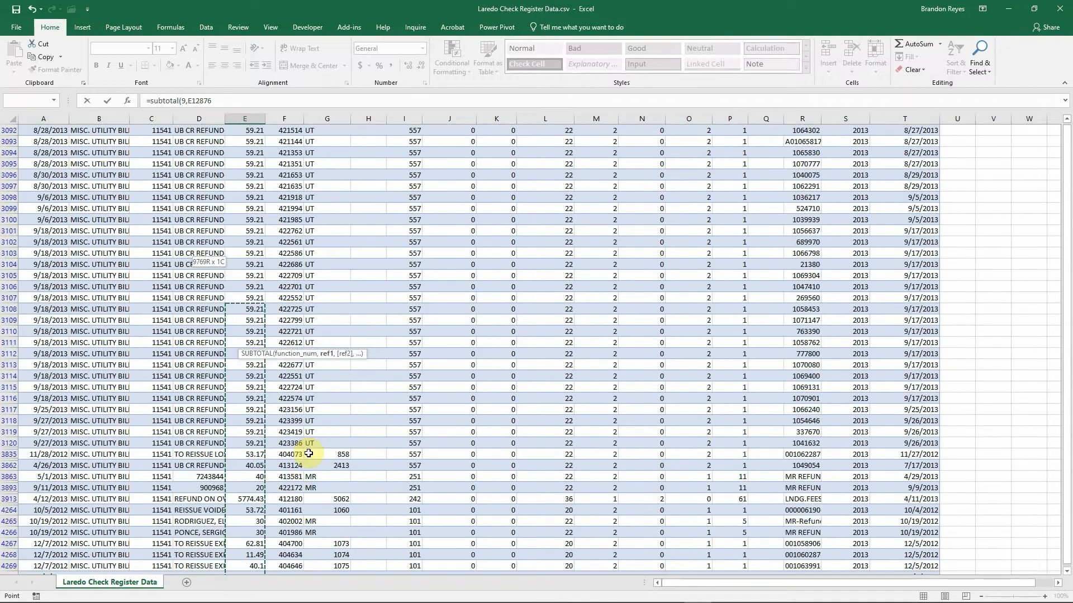
pyautogui.hotkey('shift', 'pageup')
pyautogui.hotkey('shift', 'pageup')
pyautogui.hotkey('shift', 'pageup')
pyautogui.hotkey('shift', 'pageup')
pyautogui.hotkey('shift', 'pageup')
pyautogui.hotkey('shift', 'pageup')
pyautogui.hotkey('shift', 'pageup')
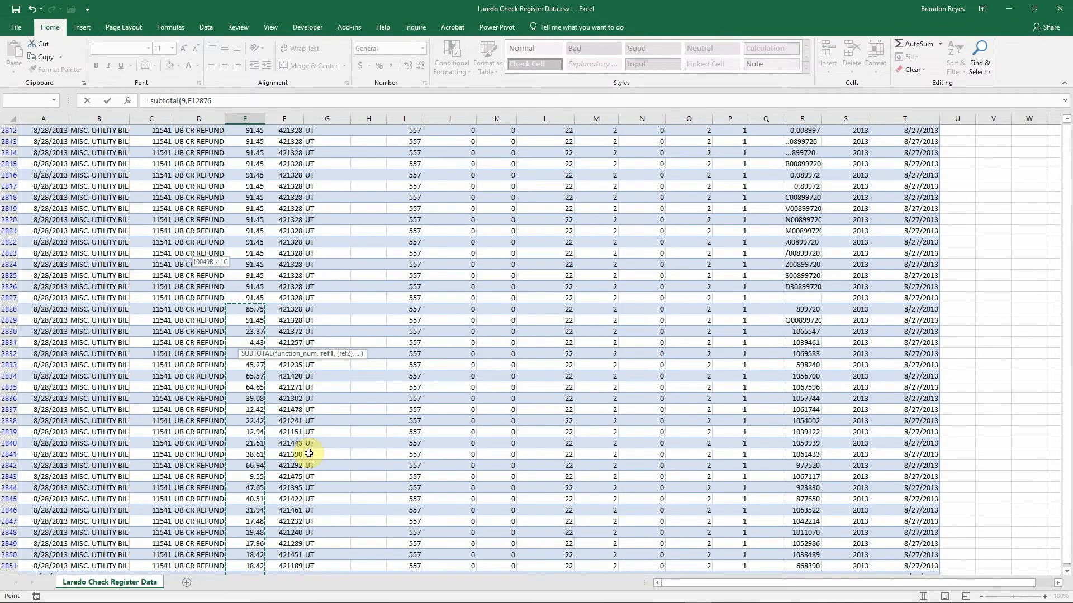
pyautogui.hotkey('shift', 'pageup')
pyautogui.hotkey('shift', 'pageup')
pyautogui.hotkey('shift', 'pageup')
pyautogui.hotkey('shift', 'pageup')
pyautogui.hotkey('shift', 'pageup')
pyautogui.hotkey('shift', 'pageup')
pyautogui.hotkey('shift', 'pageup')
pyautogui.hotkey('shift', 'pageup')
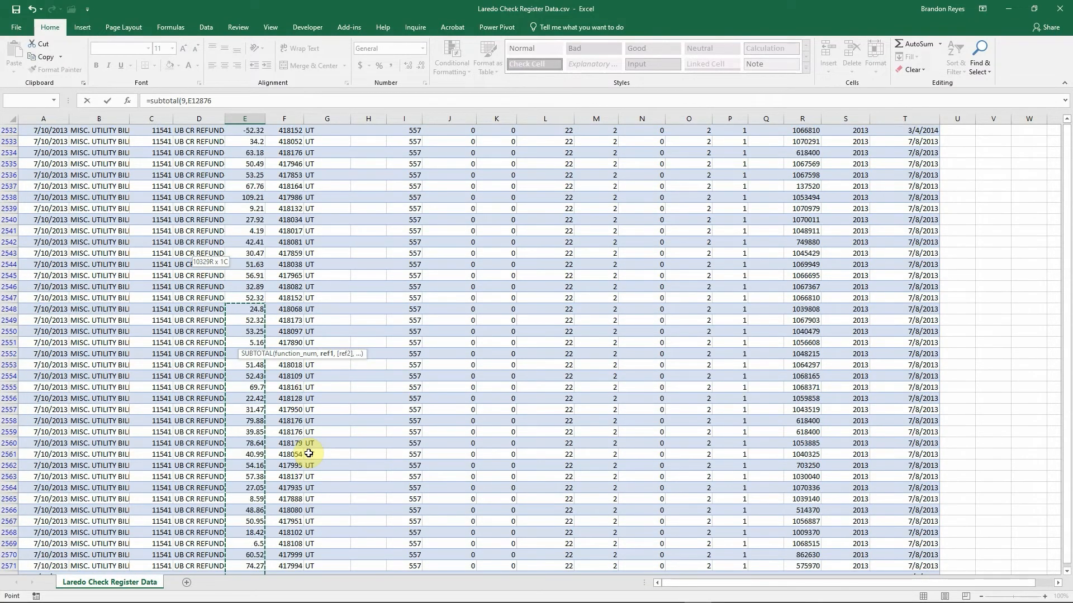
pyautogui.hotkey('shift', 'pageup')
pyautogui.hotkey('shift', 'pageup')
pyautogui.hotkey('shift', 'pageup')
pyautogui.hotkey('shift', 'pageup')
pyautogui.hotkey('shift', 'pageup')
pyautogui.hotkey('shift', 'pageup')
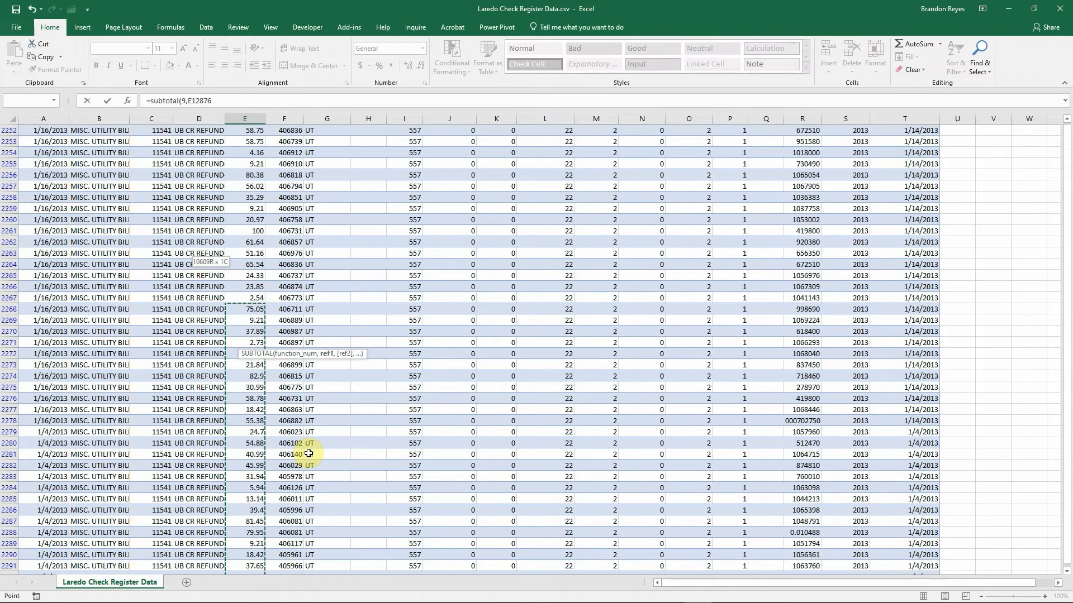
pyautogui.hotkey('shift', 'pageup')
pyautogui.hotkey('shift', 'pageup')
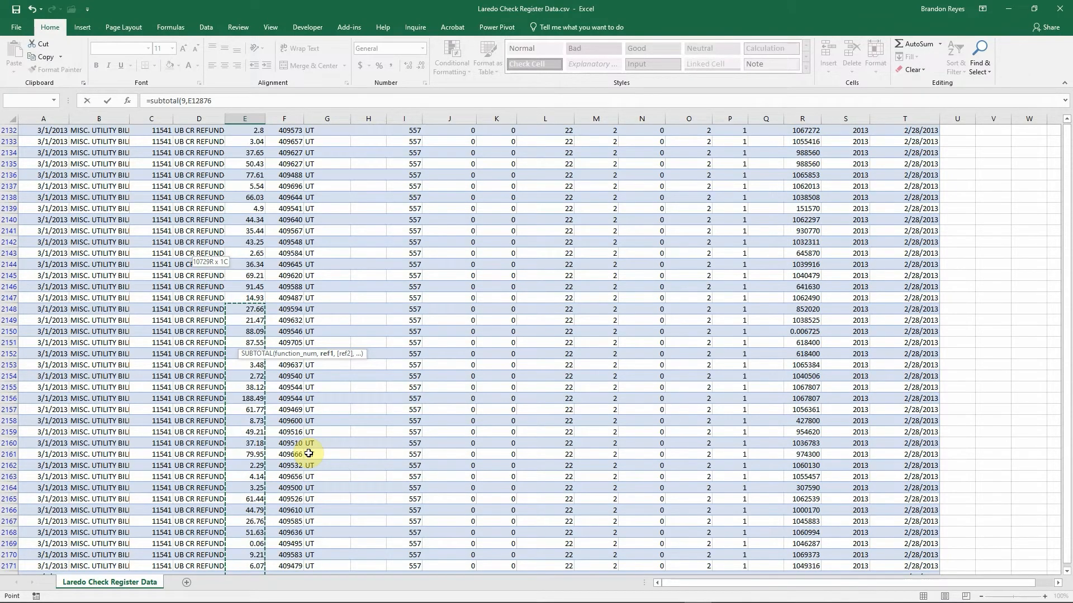
pyautogui.hotkey('shift', 'pageup')
pyautogui.hotkey('shift', 'pageup')
pyautogui.hotkey('shift', 'pageup')
pyautogui.hotkey('shift', 'pageup')
pyautogui.hotkey('shift', 'pageup')
pyautogui.hotkey('shift', 'pageup')
pyautogui.hotkey('shift', 'pageup')
pyautogui.hotkey('shift', 'pageup')
pyautogui.hotkey('shift', 'pageup')
pyautogui.hotkey('shift', 'pageup')
pyautogui.hotkey('shift', 'pageup')
pyautogui.hotkey('shift', 'pageup')
pyautogui.hotkey('shift', 'pageup')
pyautogui.hotkey('shift', 'pageup')
pyautogui.hotkey('shift', 'pageup')
pyautogui.hotkey('shift', 'pageup')
pyautogui.hotkey('shift', 'pageup')
pyautogui.hotkey('shift', 'pageup')
pyautogui.hotkey('shift', 'pageup')
pyautogui.hotkey('shift', 'pageup')
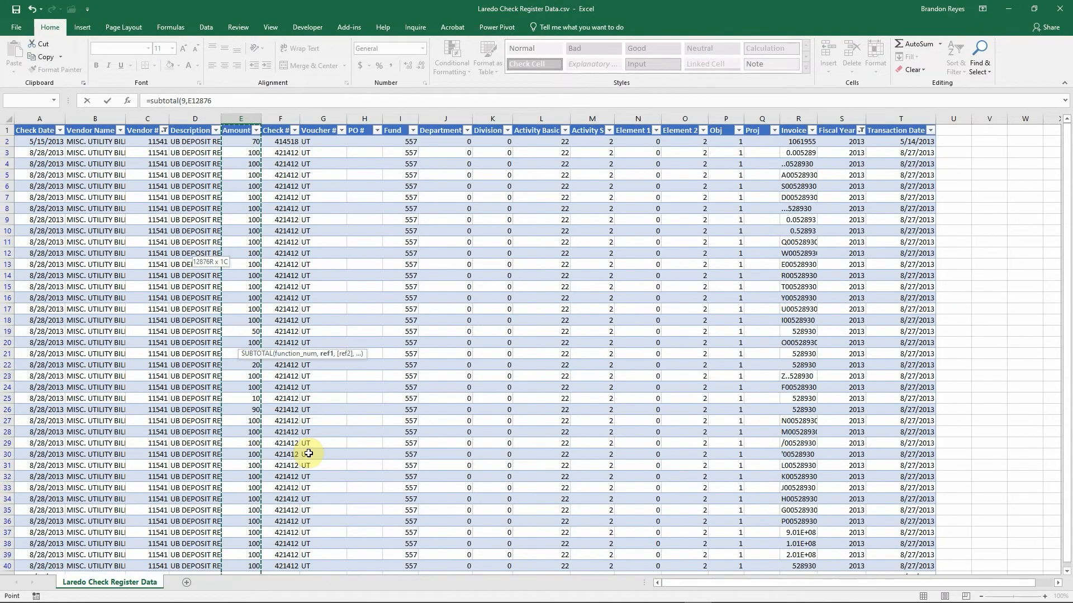
pyautogui.press('Return')
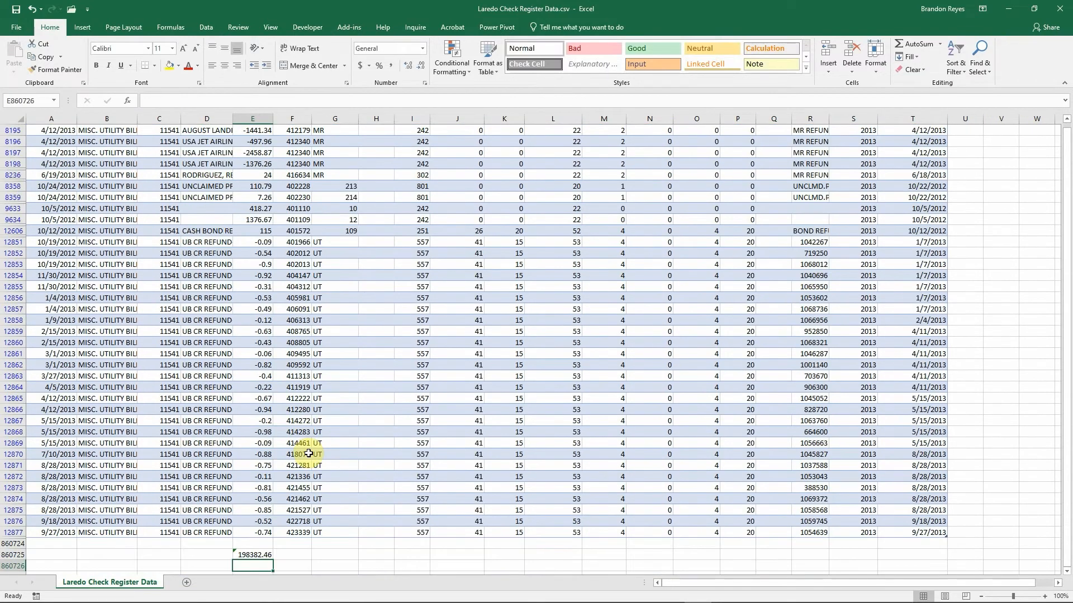
pyautogui.scroll(-2, 469, 311)
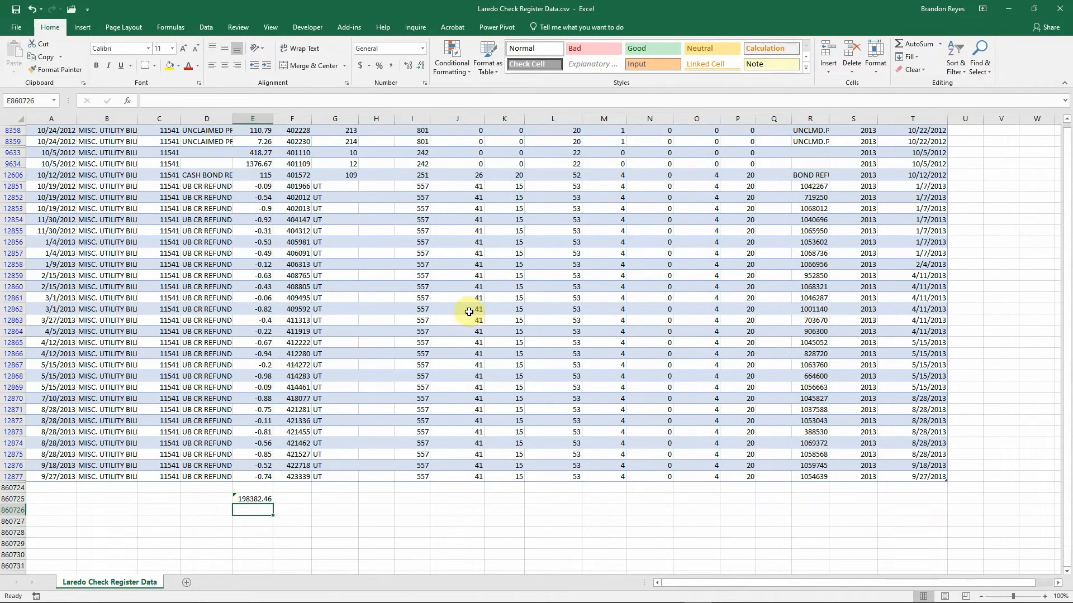
pyautogui.scroll(-1, 469, 312)
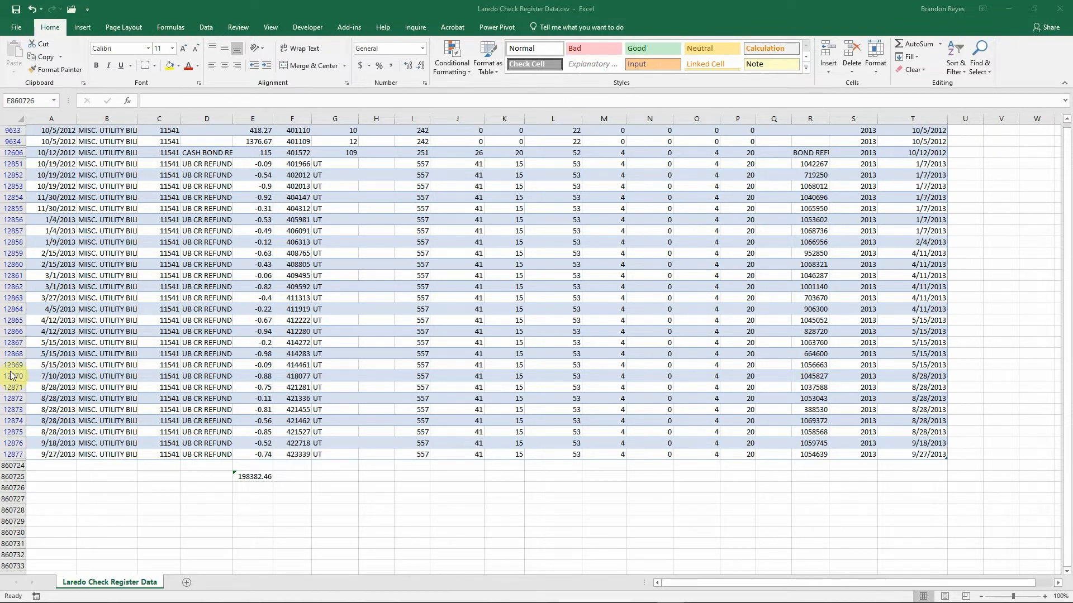
# Step: Close the check register workbook and switch to Power BI Desktop, dismissing its start screen to reach the blank report
pyautogui.moveTo(701, 8); pyautogui.dragTo(873, 88)
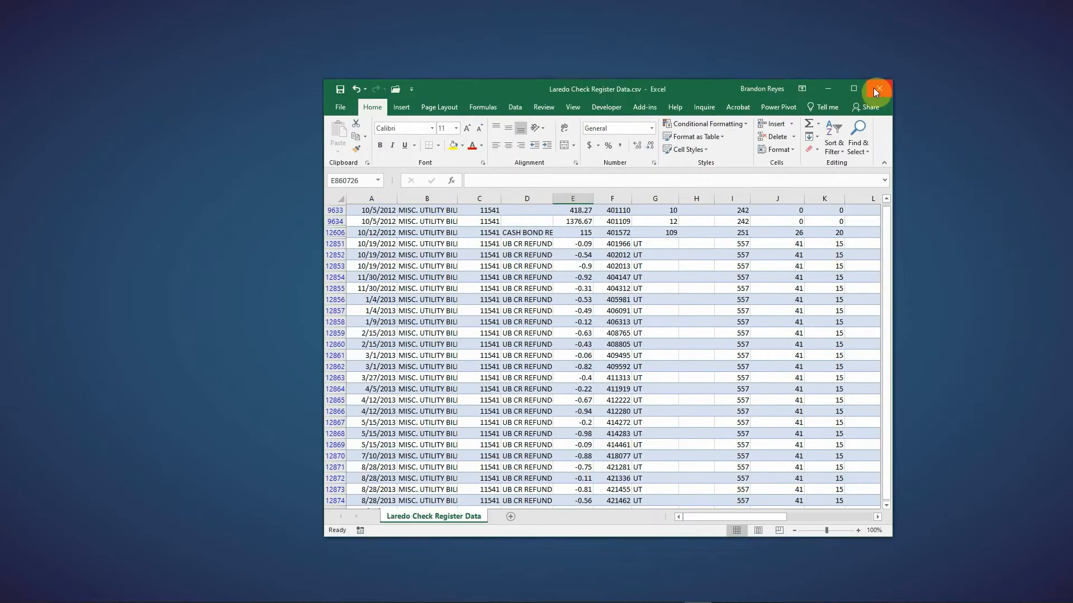
pyautogui.click(873, 88)
pyautogui.click(549, 319)
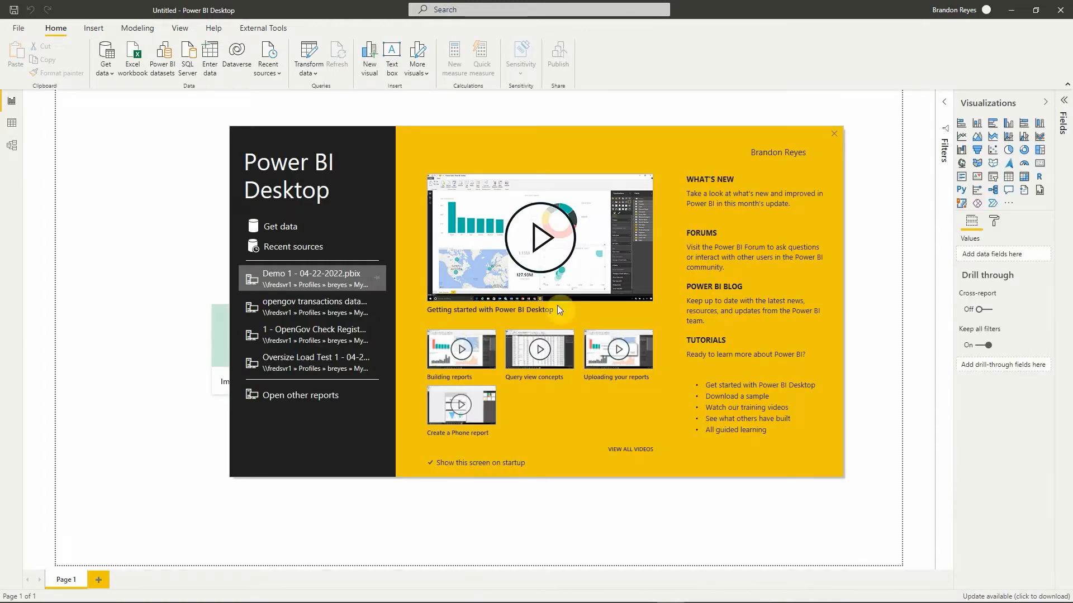
pyautogui.click(835, 135)
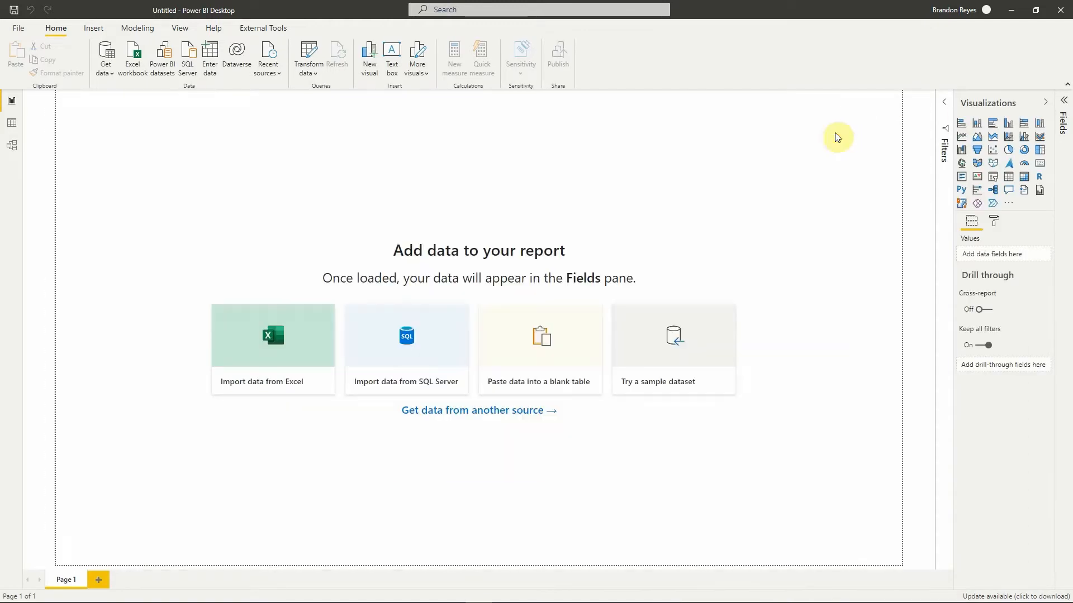
# Step: Import Laredo Check Register Data.csv from the folder named other as a text/CSV source and open it for transforming in Power Query Editor
pyautogui.click(108, 76)
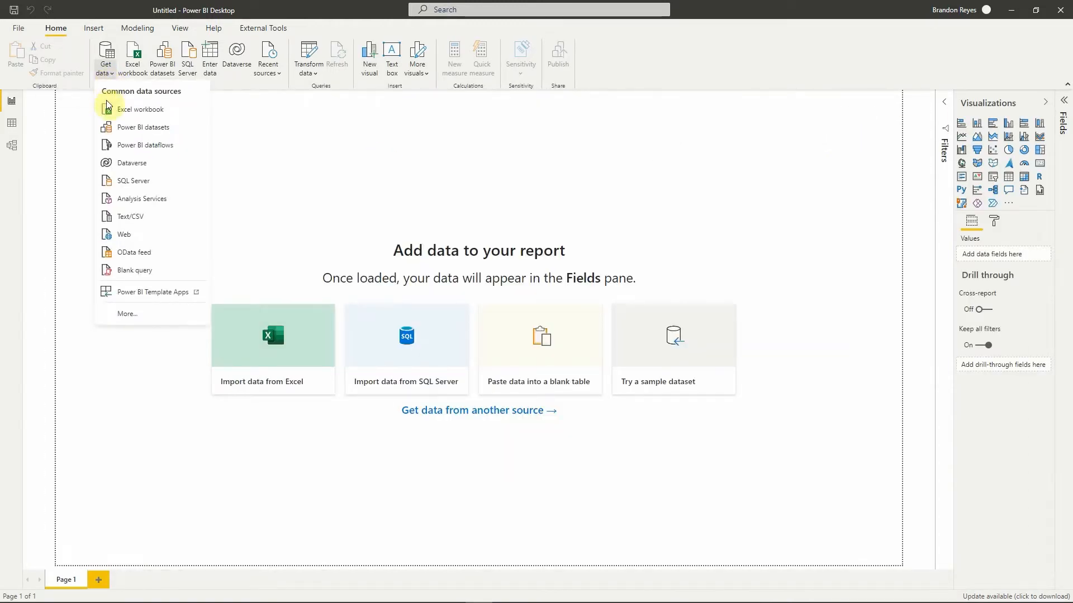
pyautogui.click(162, 223)
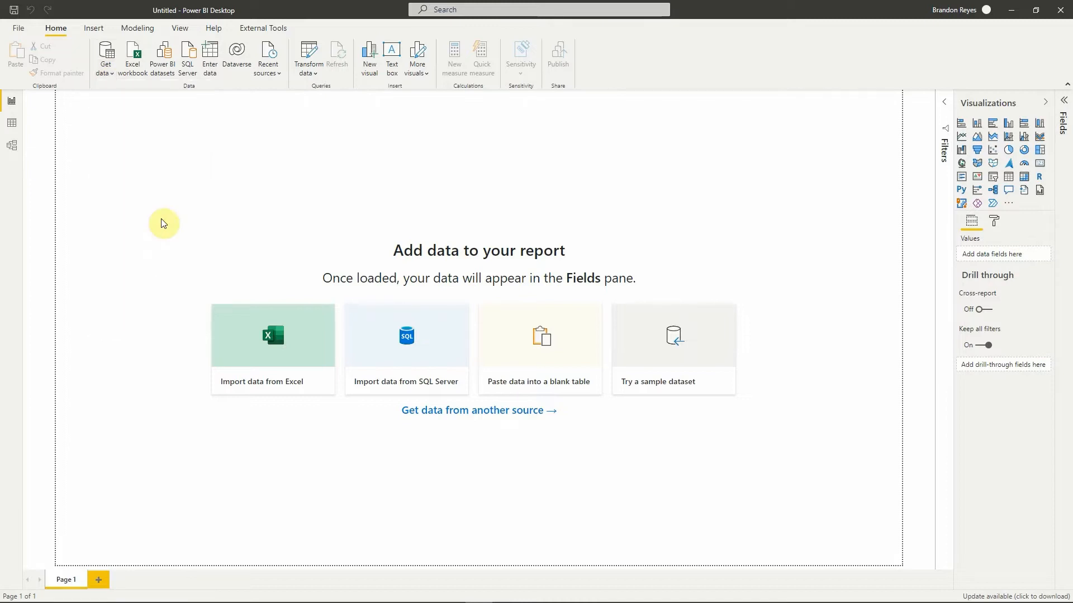
pyautogui.doubleClick(342, 178)
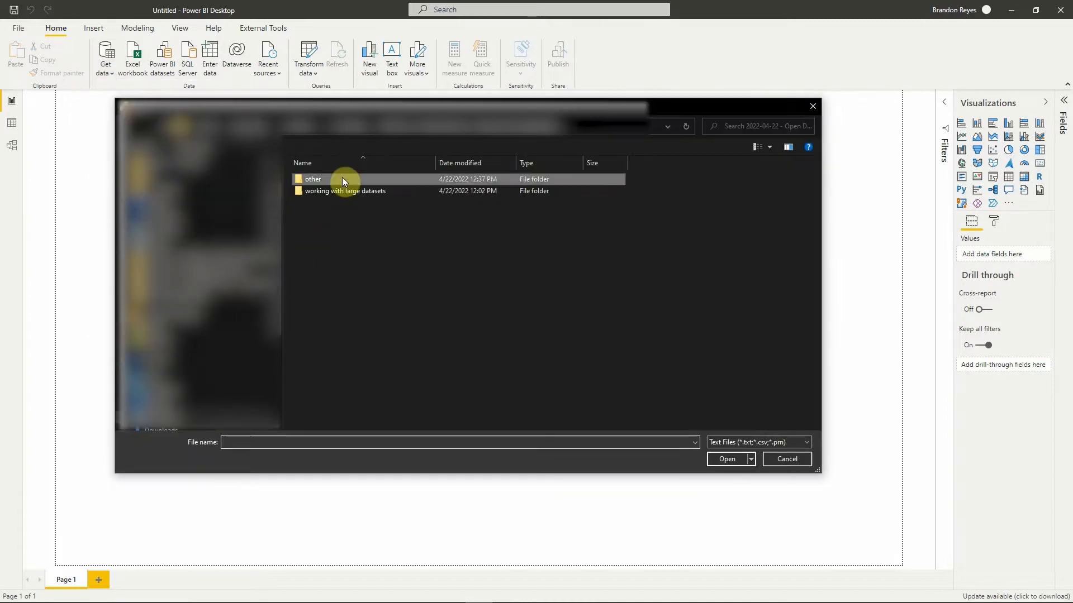
pyautogui.click(343, 191)
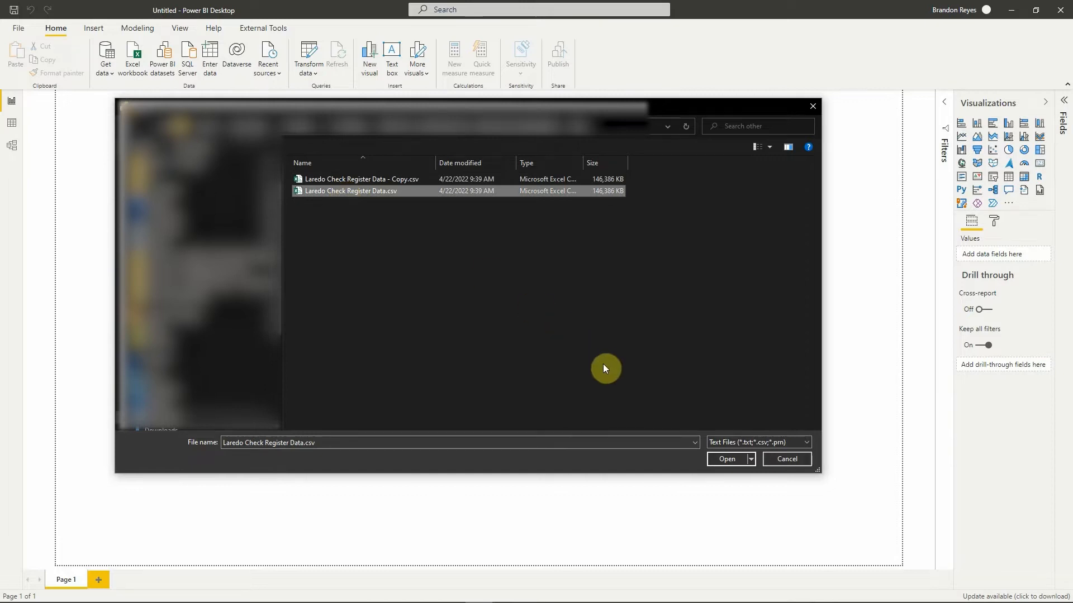
pyautogui.click(726, 455)
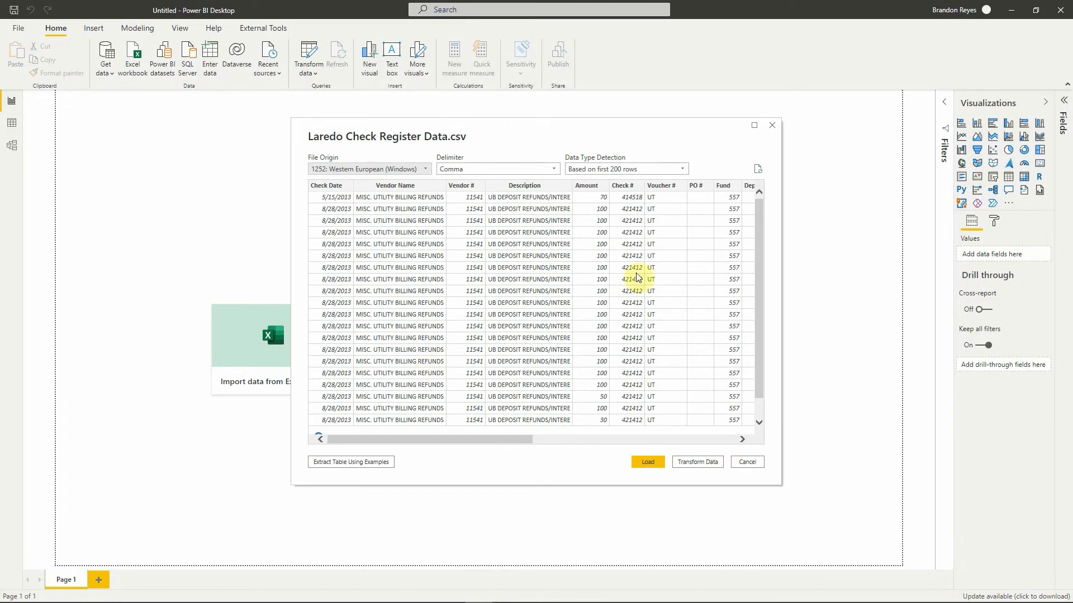
pyautogui.click(698, 463)
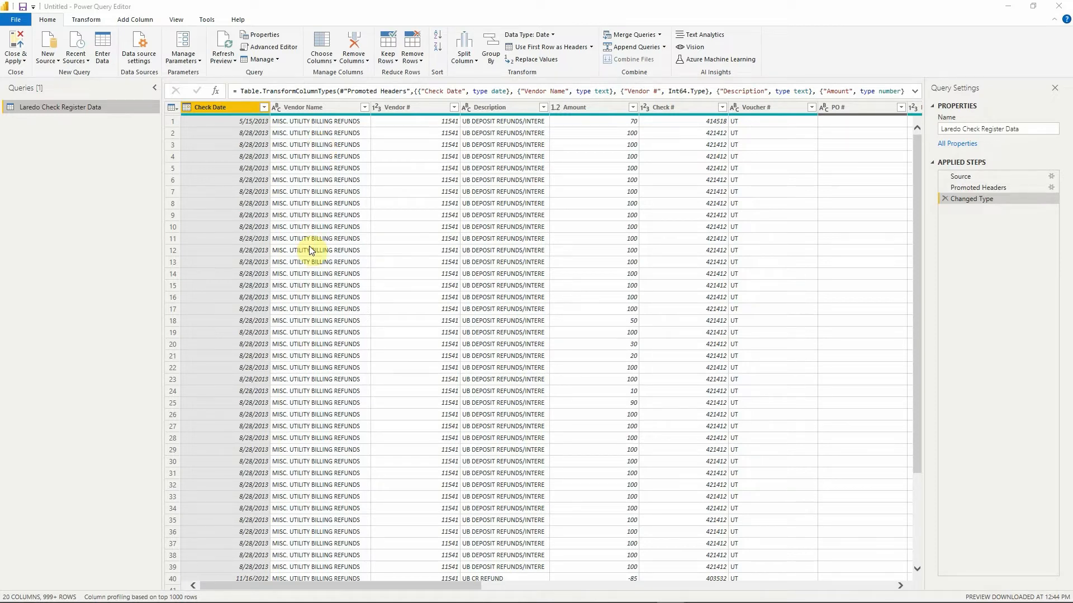
# Step: Check the data types assigned to the Check Date and Vendor Name columns, and select the Vendor # column
pyautogui.click(187, 107)
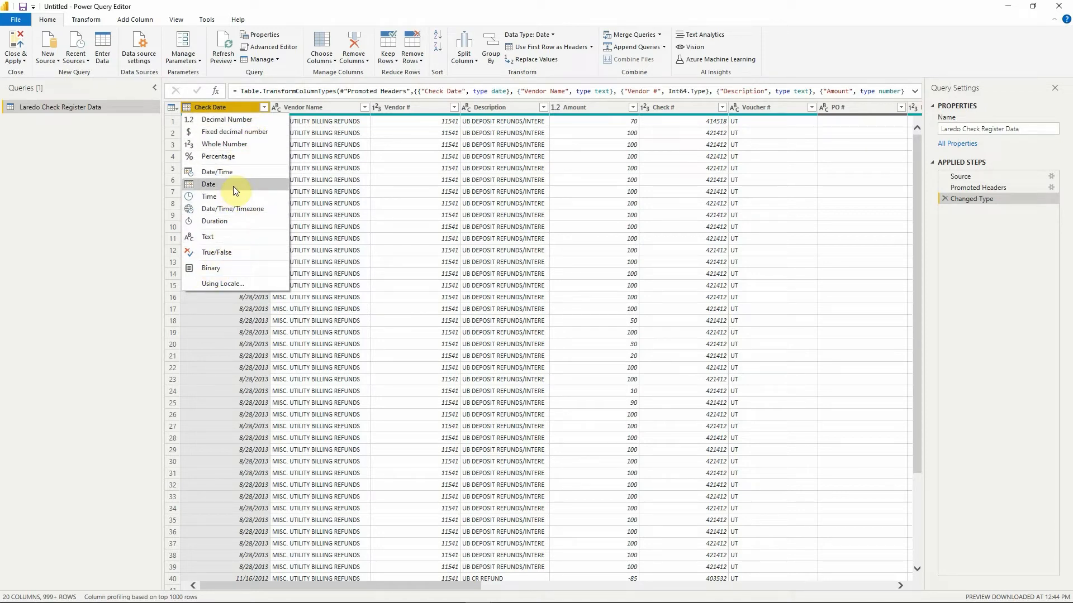
pyautogui.click(299, 107)
pyautogui.click(276, 107)
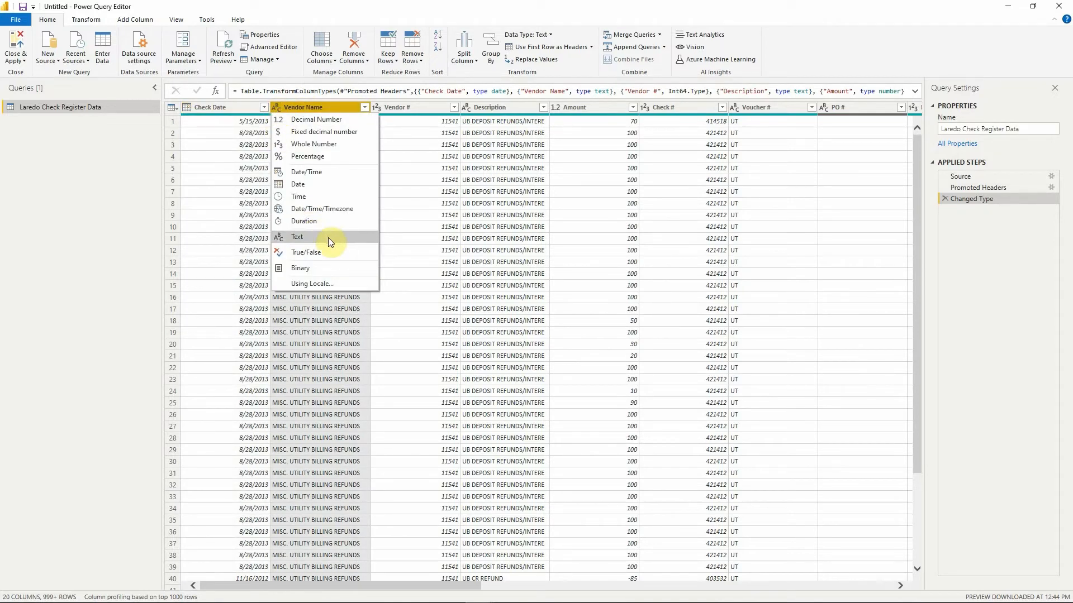
pyautogui.click(375, 106)
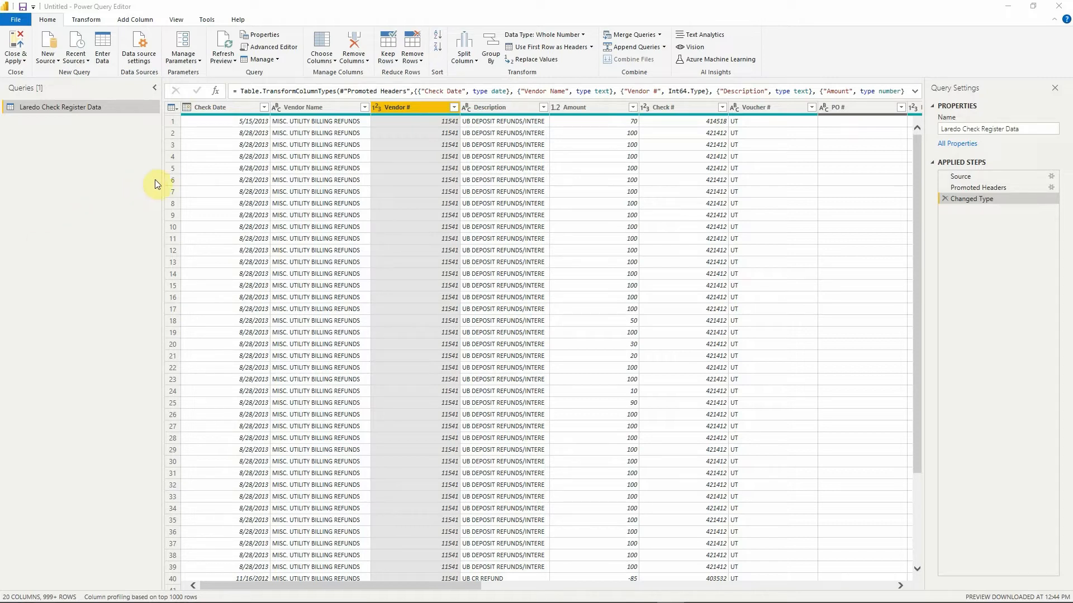
# Step: Try removing the Vendor Name column twice, deleting the resulting Removed Columns step from the query each time
pyautogui.click(330, 109)
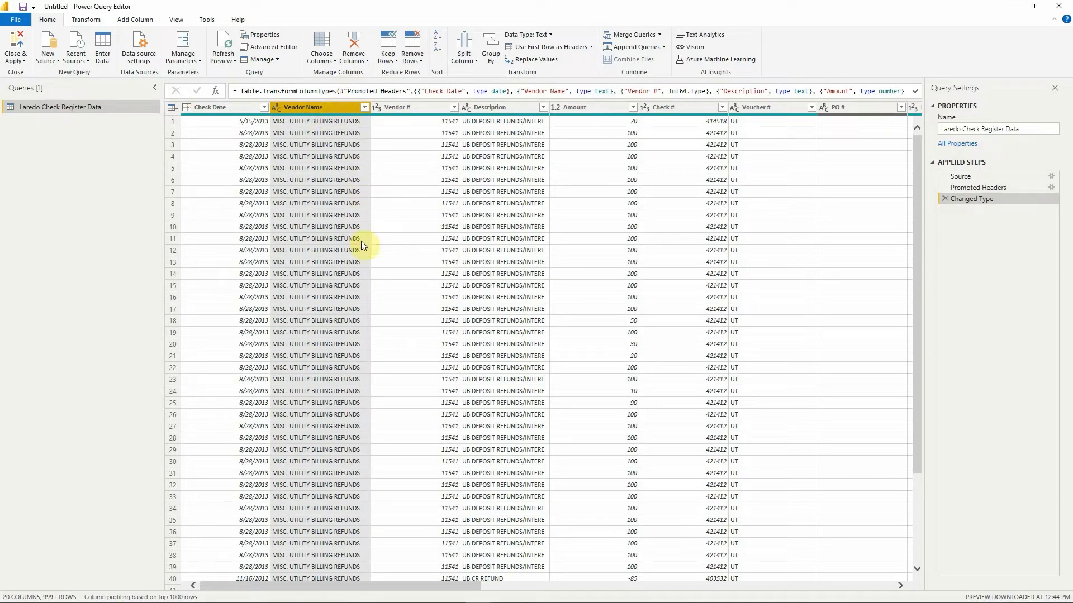
pyautogui.click(363, 42)
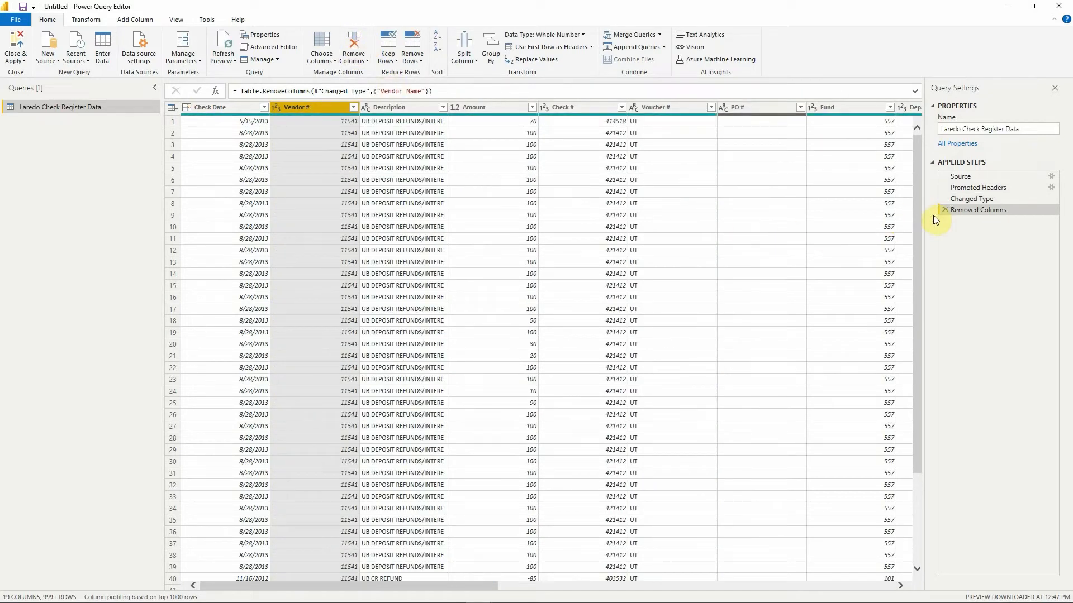
pyautogui.click(943, 210)
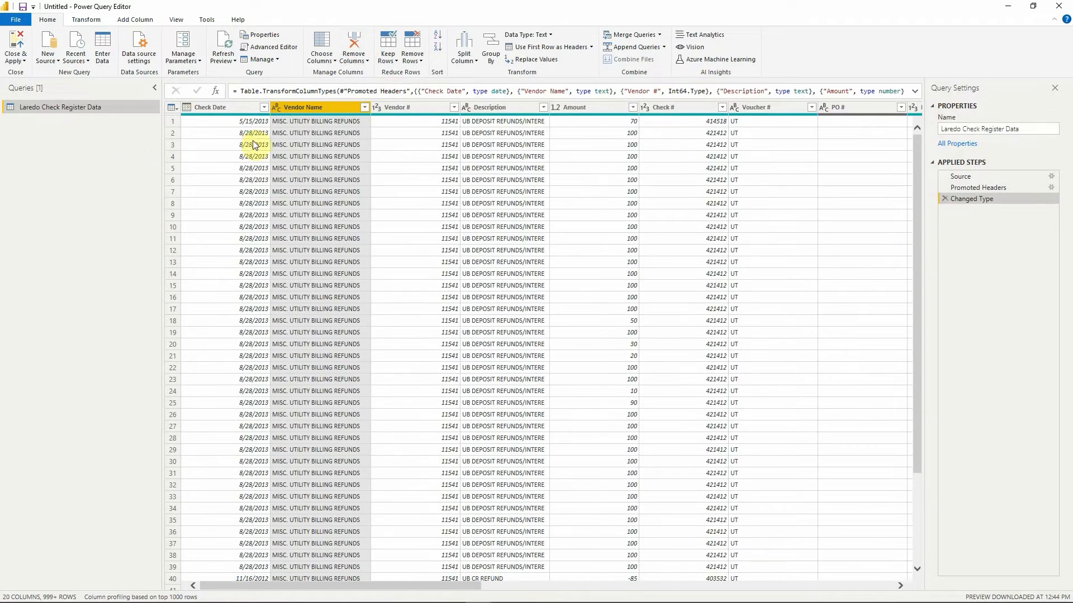
pyautogui.rightClick(337, 108)
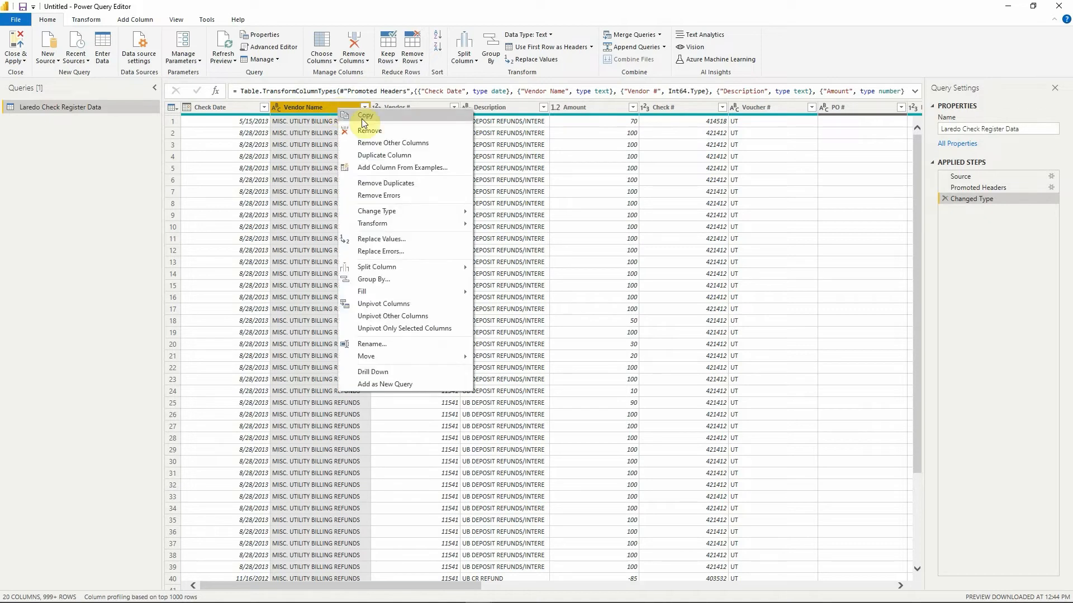
pyautogui.click(403, 131)
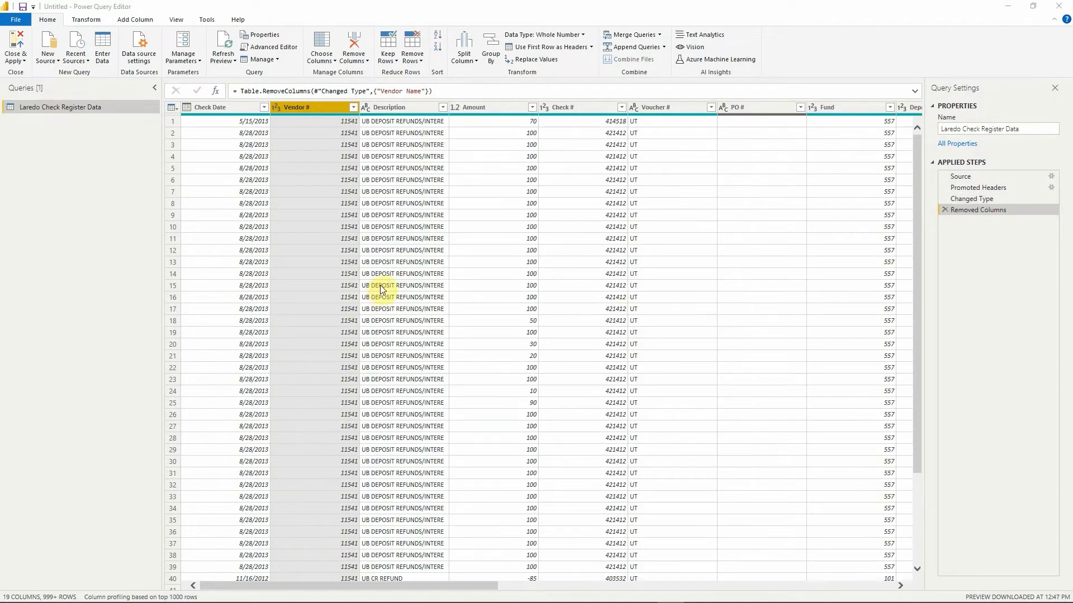
pyautogui.click(945, 210)
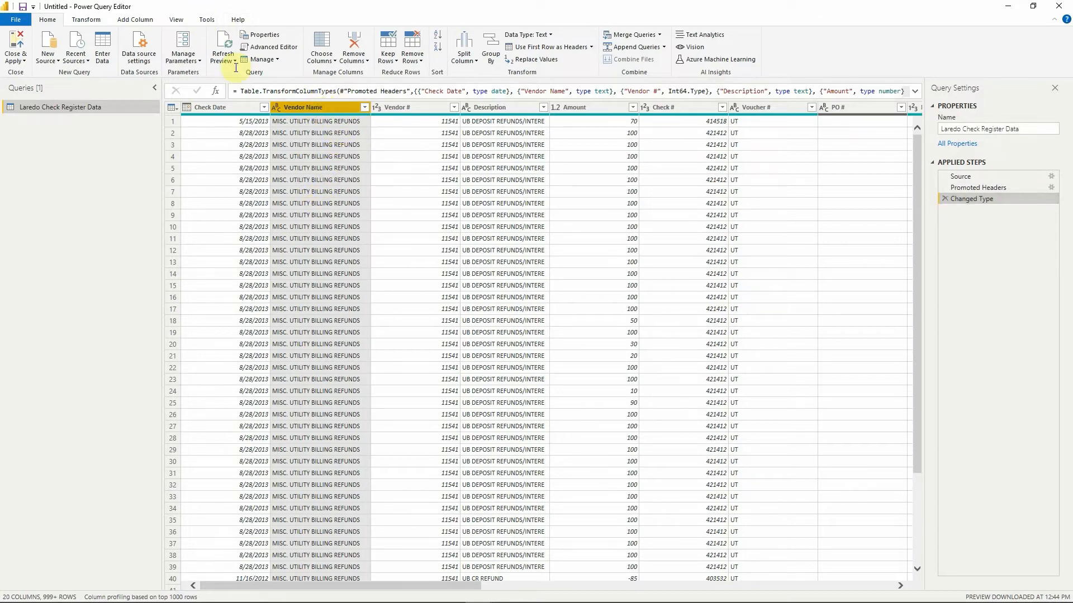
# Step: Extract the first 15 characters of the Vendor Name column as an in-place transformation
pyautogui.click(129, 21)
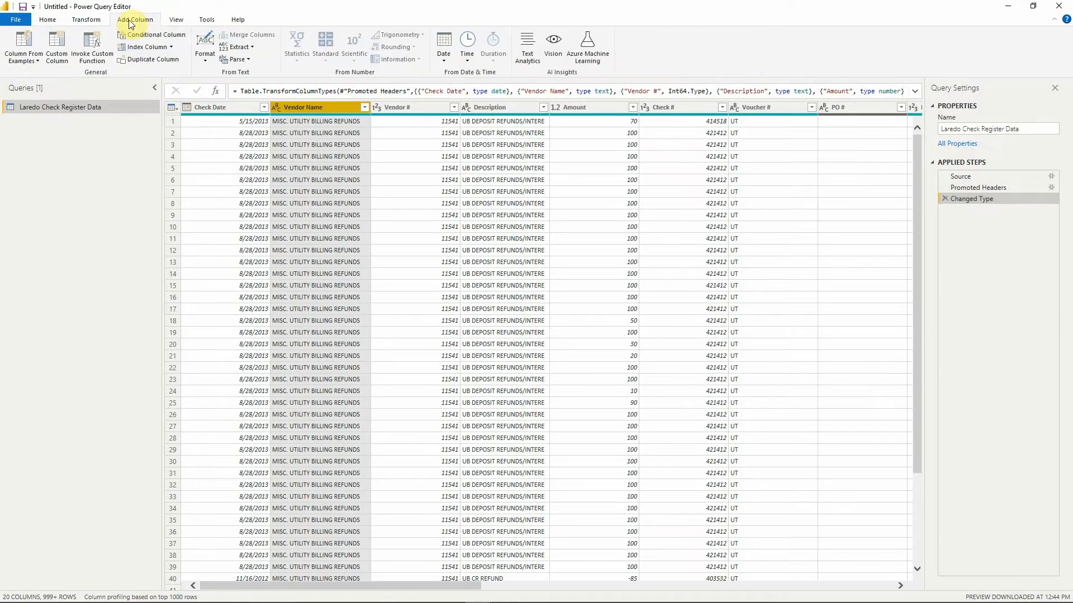
pyautogui.click(87, 20)
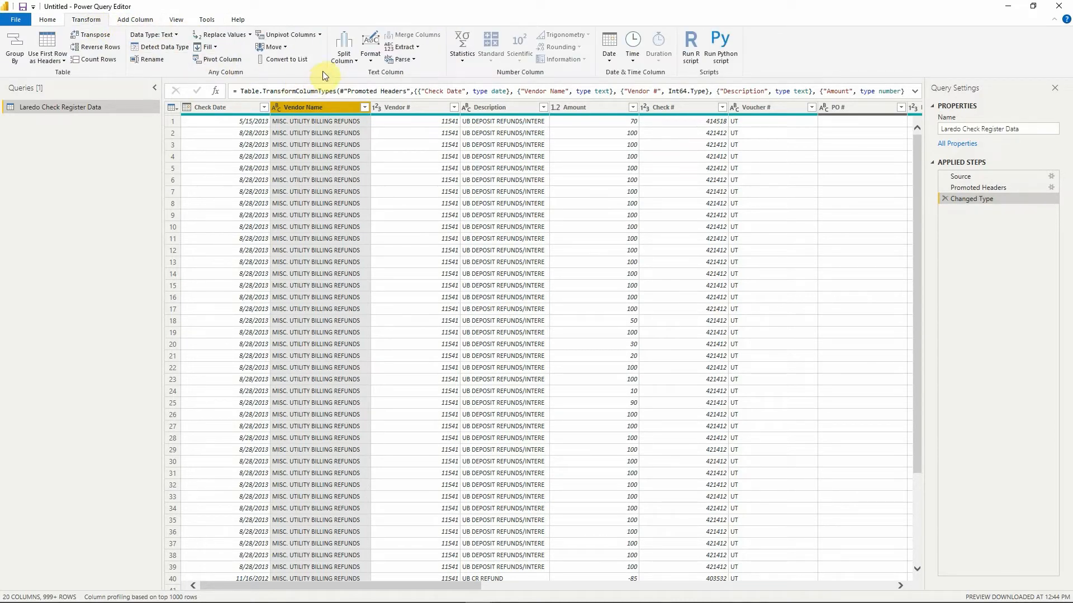
pyautogui.click(417, 47)
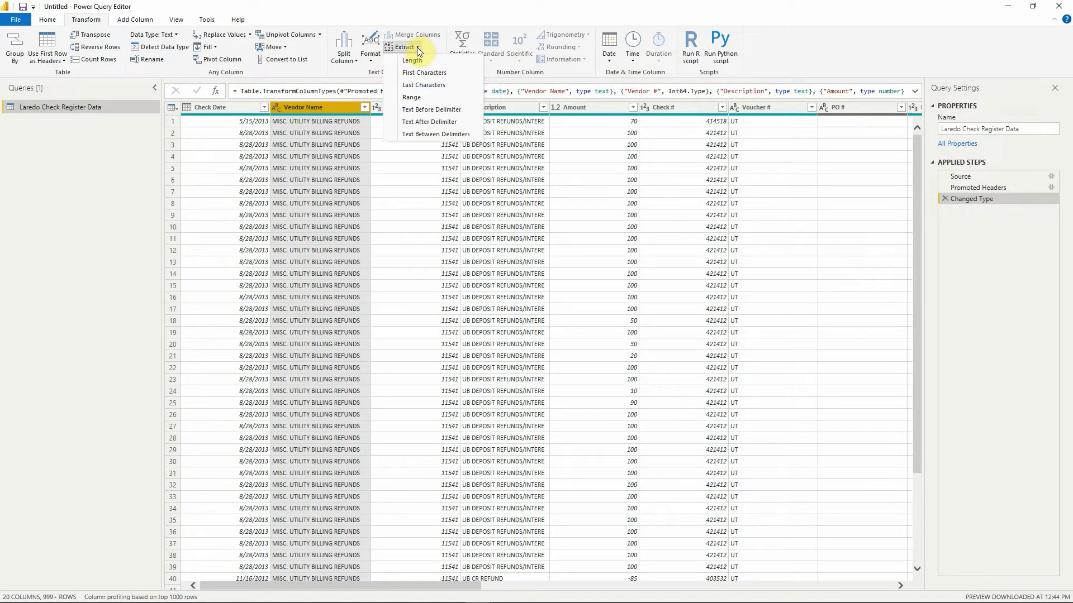
pyautogui.click(456, 71)
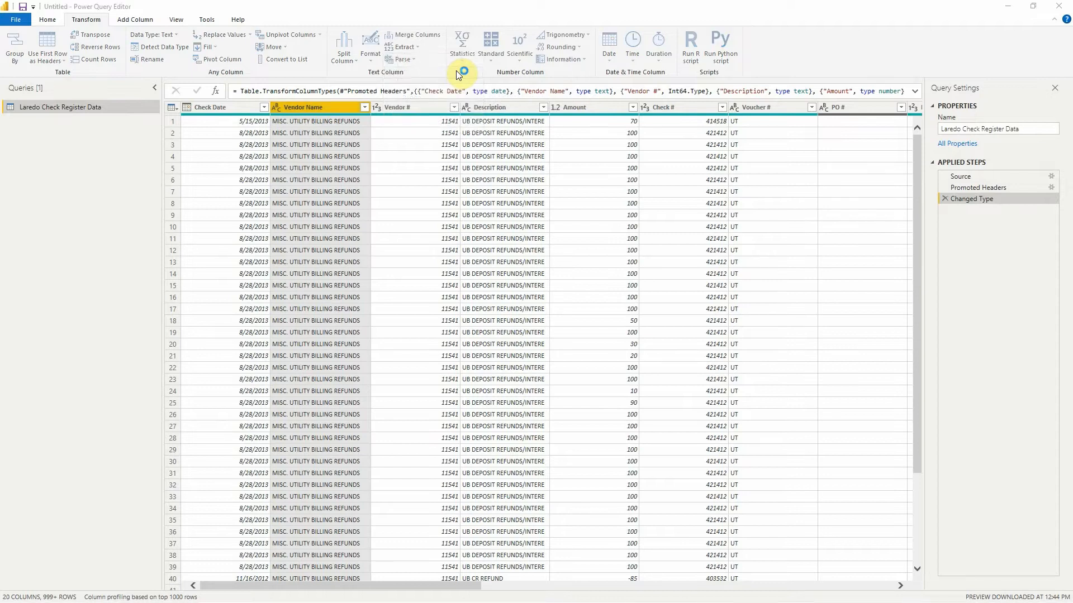
pyautogui.write('15')
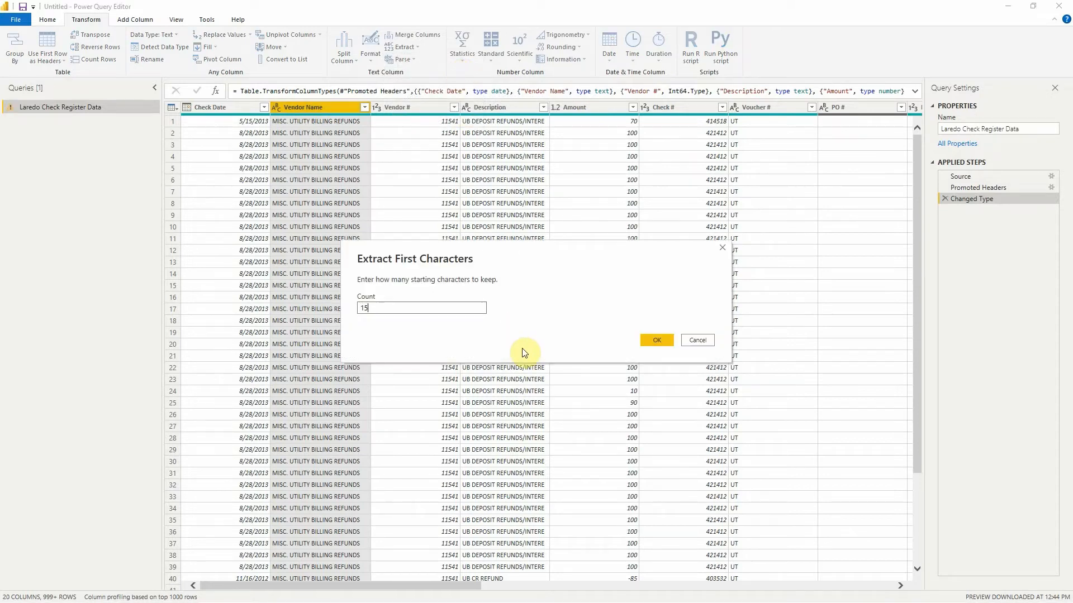
pyautogui.click(658, 338)
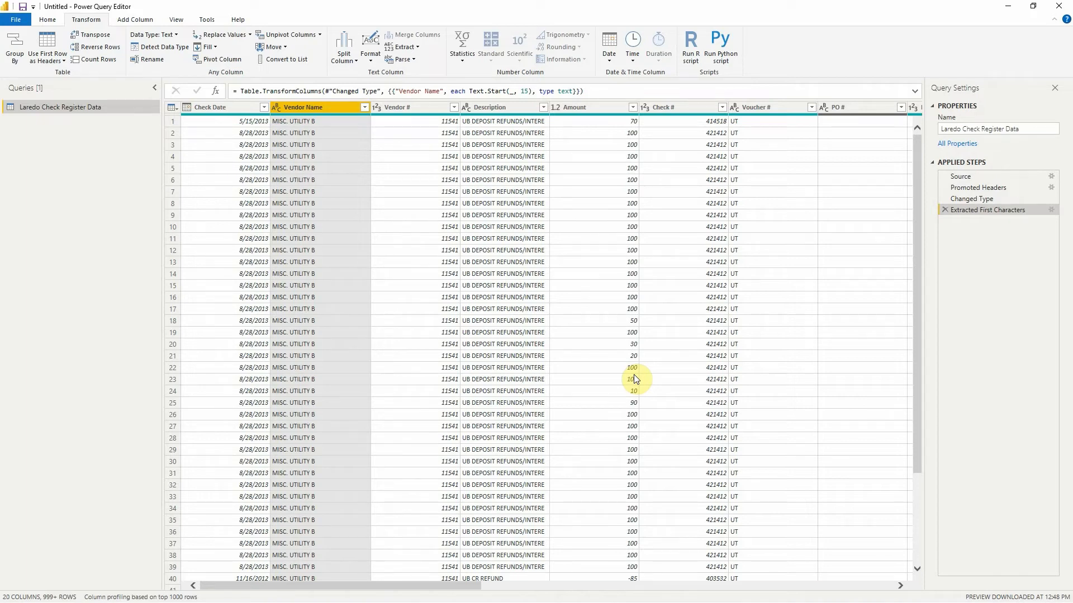
# Step: Change the Extracted First Characters step's count to 10, and delete that step from the query
pyautogui.click(1050, 210)
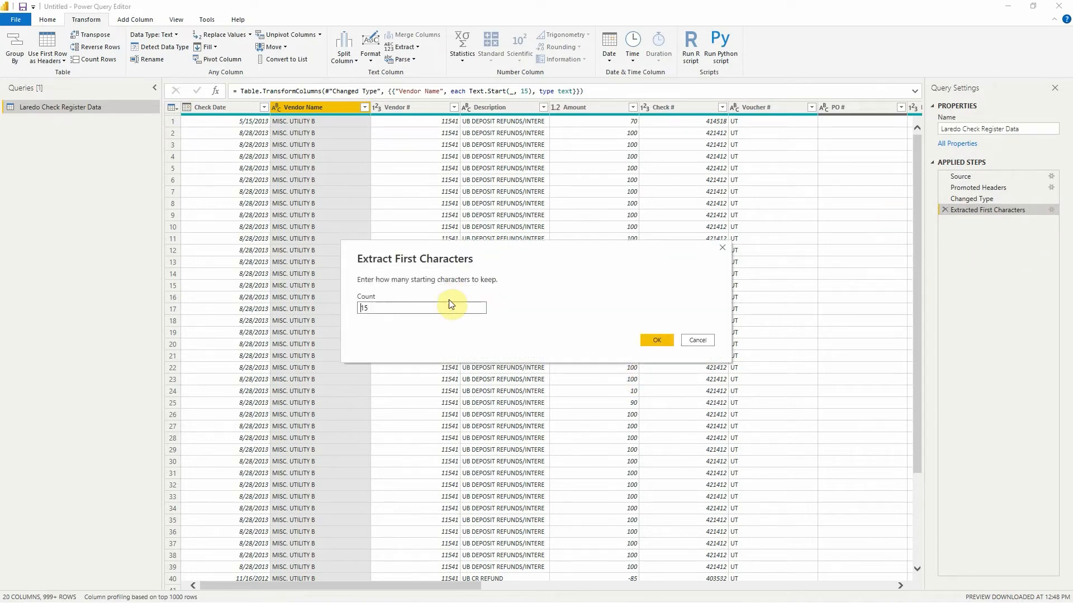
pyautogui.click(435, 310)
pyautogui.press('BackSpace')
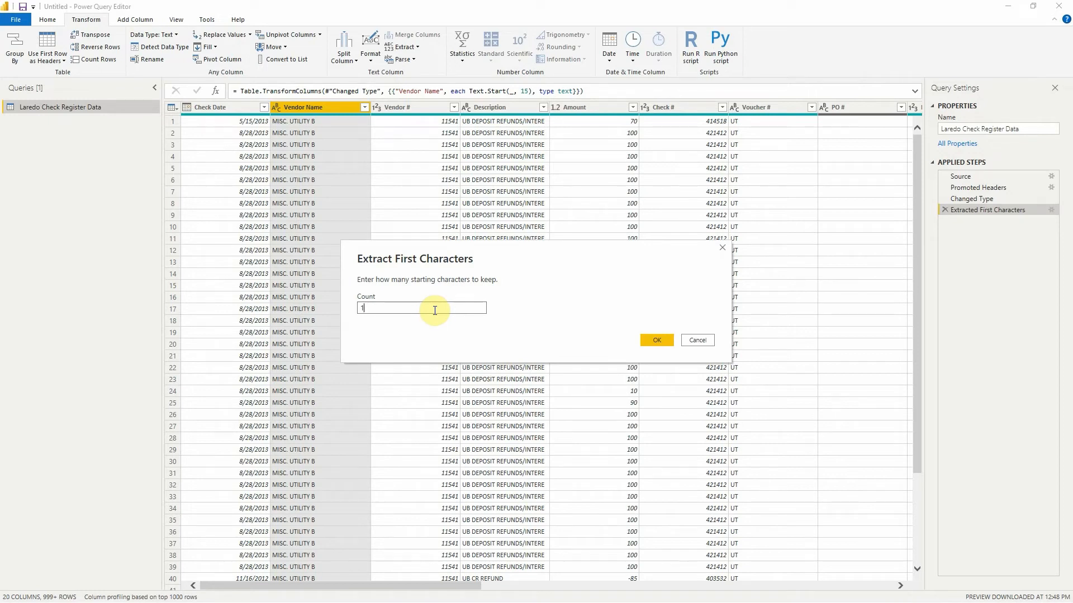
pyautogui.write('0')
pyautogui.press('Return')
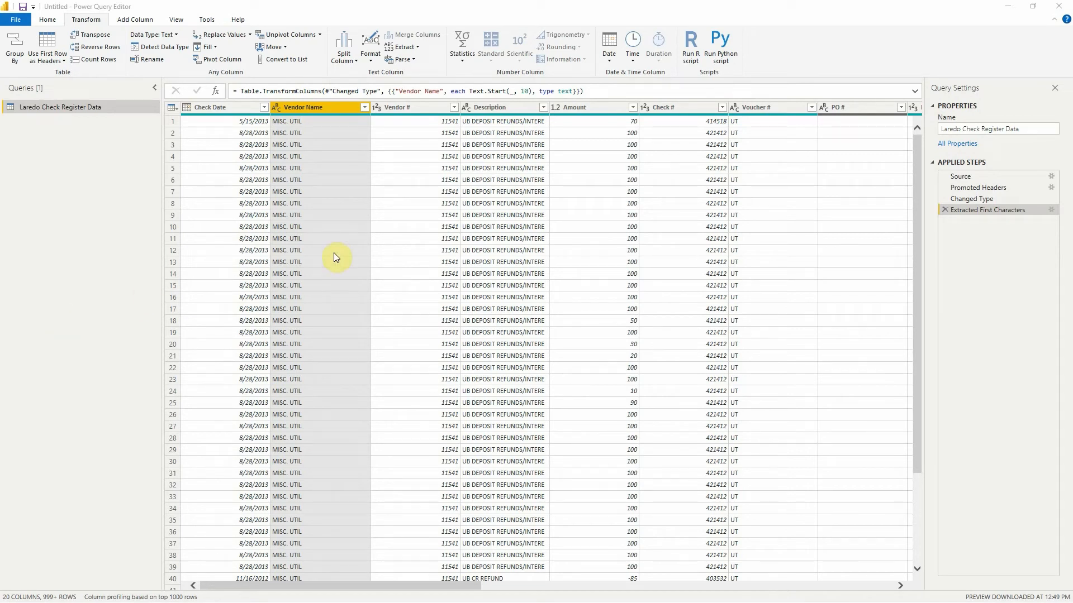
pyautogui.click(944, 211)
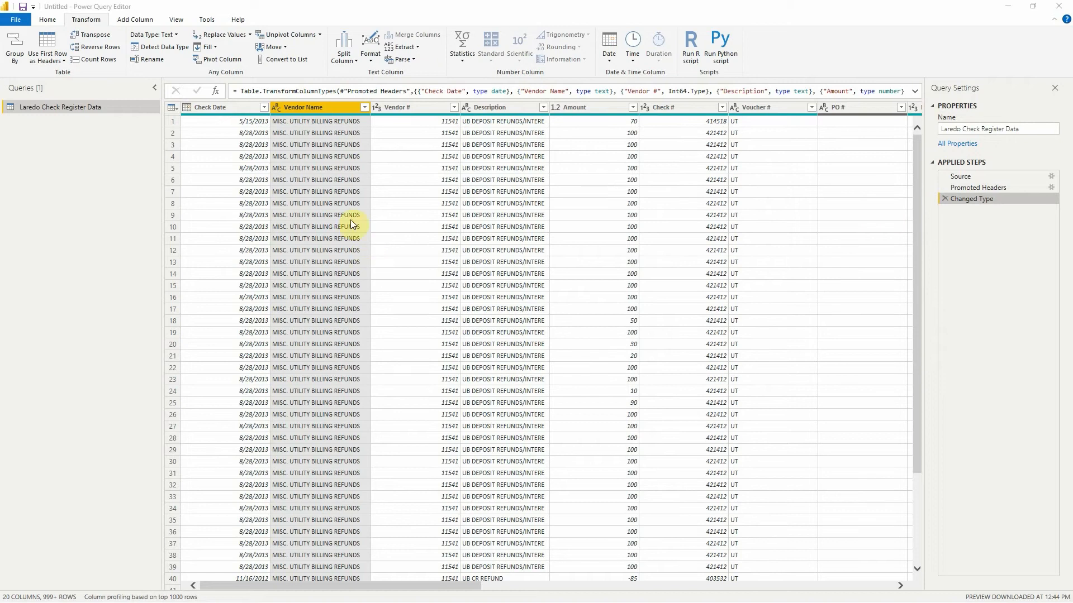
# Step: Duplicate the Laredo Check Register Data query and rename the copy DIM - Vendor Name
pyautogui.scroll(-20, 309, 174)
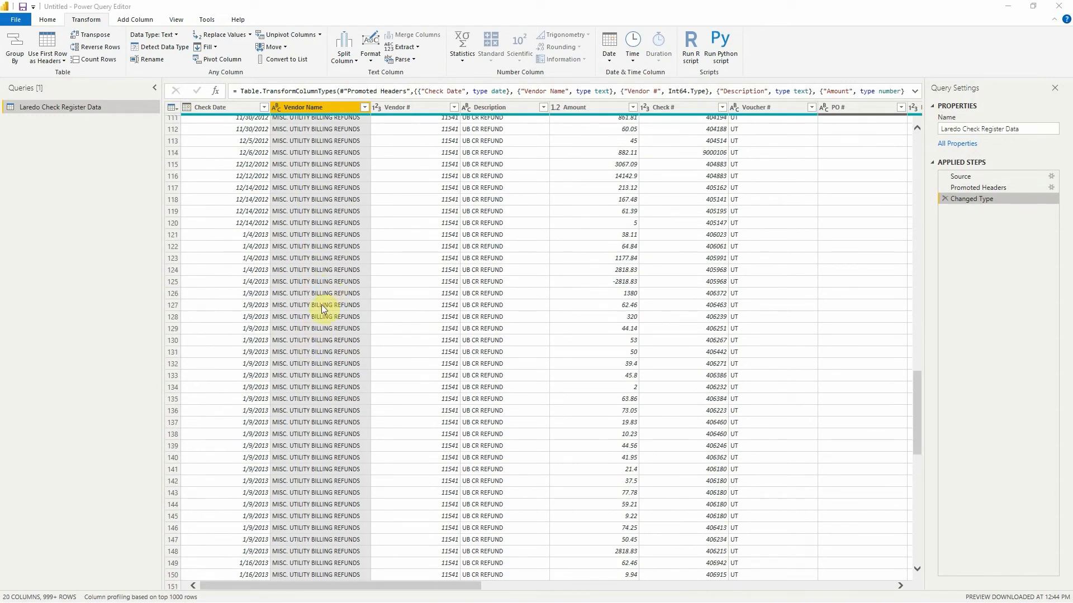
pyautogui.scroll(-17, 322, 308)
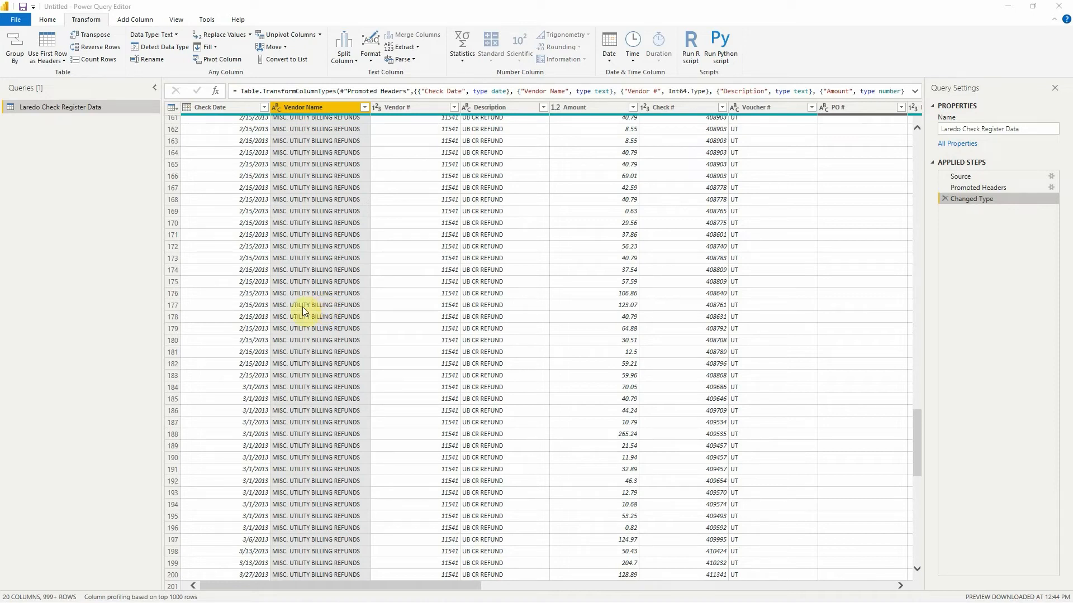
pyautogui.rightClick(111, 107)
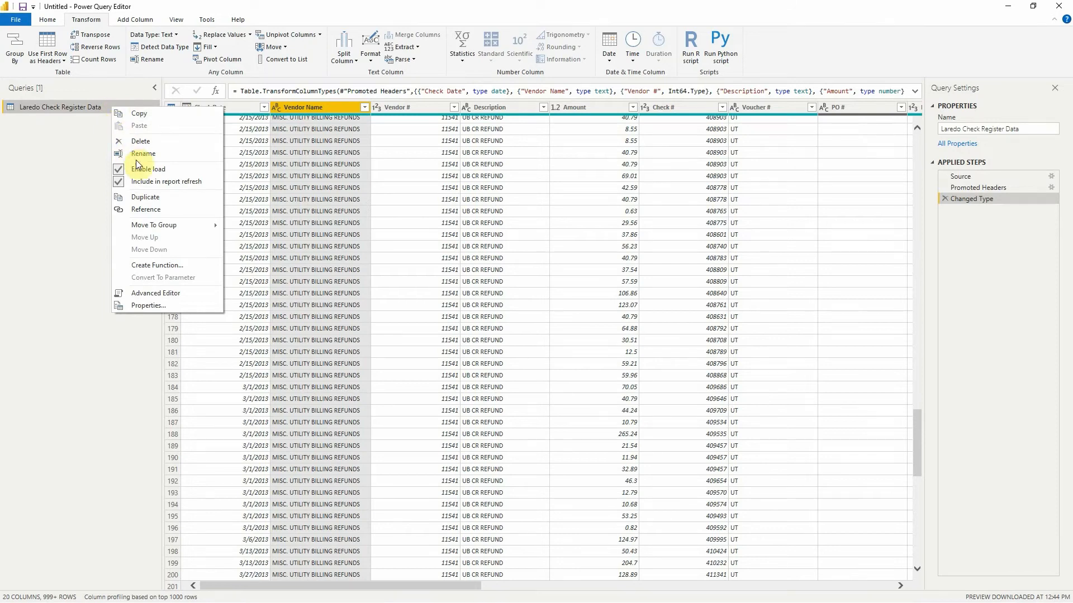
pyautogui.click(170, 198)
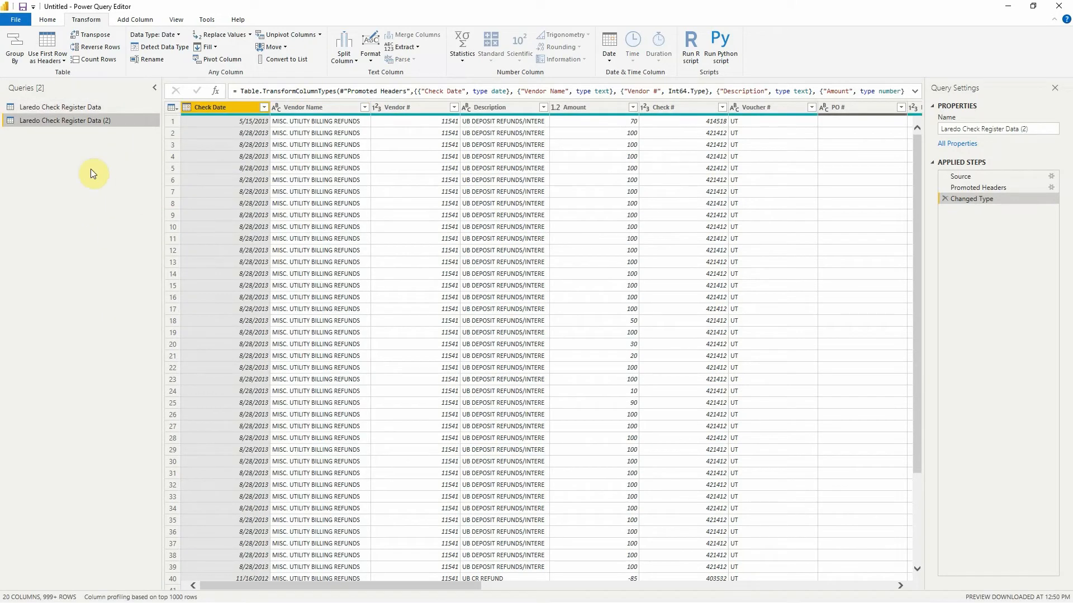
pyautogui.doubleClick(102, 120)
pyautogui.write('DIM')
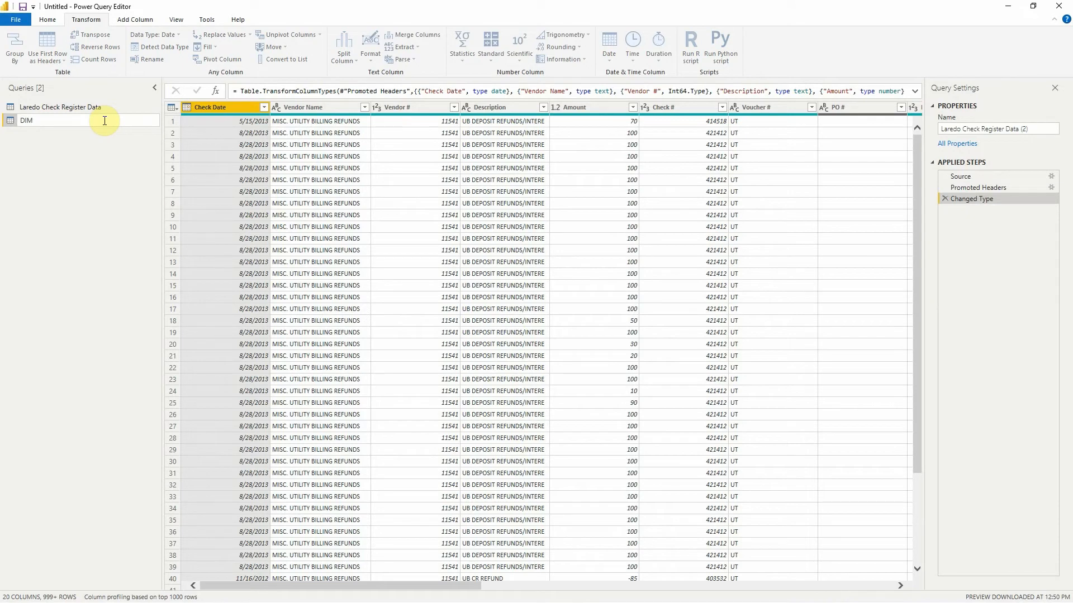
pyautogui.write(' - Vendor Name')
pyautogui.press('Return')
# Step: Keep only the Vendor Name column in the DIM - Vendor Name query and remove its duplicate values
pyautogui.click(336, 107)
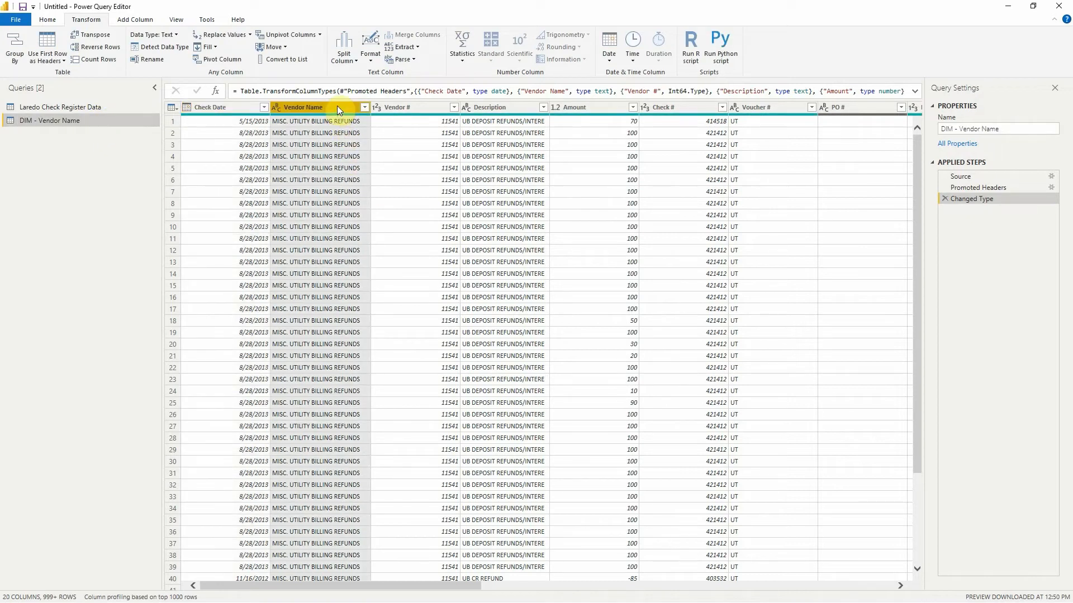
pyautogui.rightClick(297, 109)
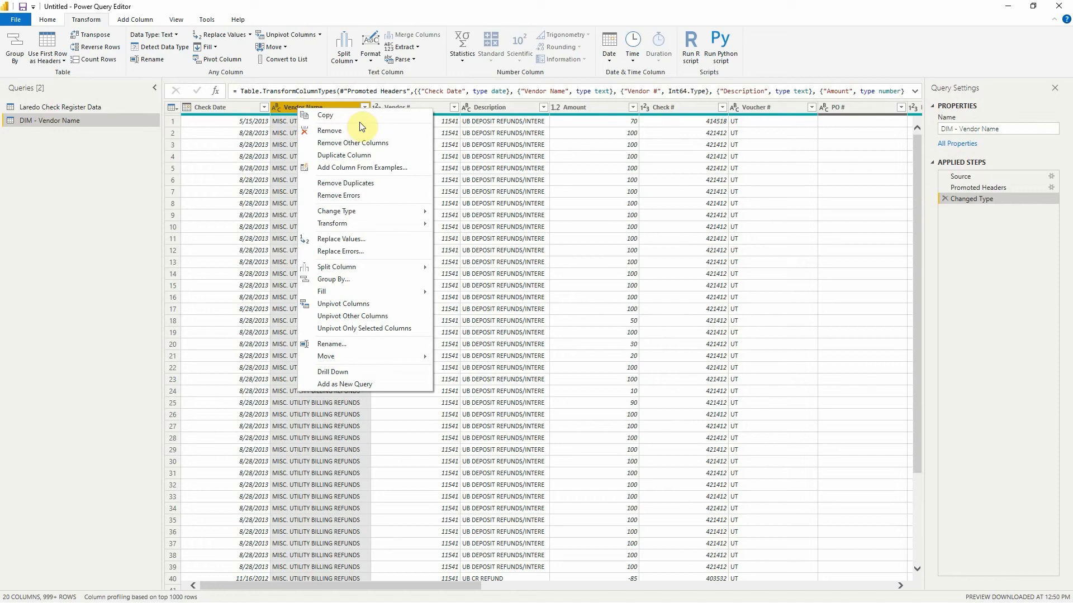
pyautogui.click(396, 143)
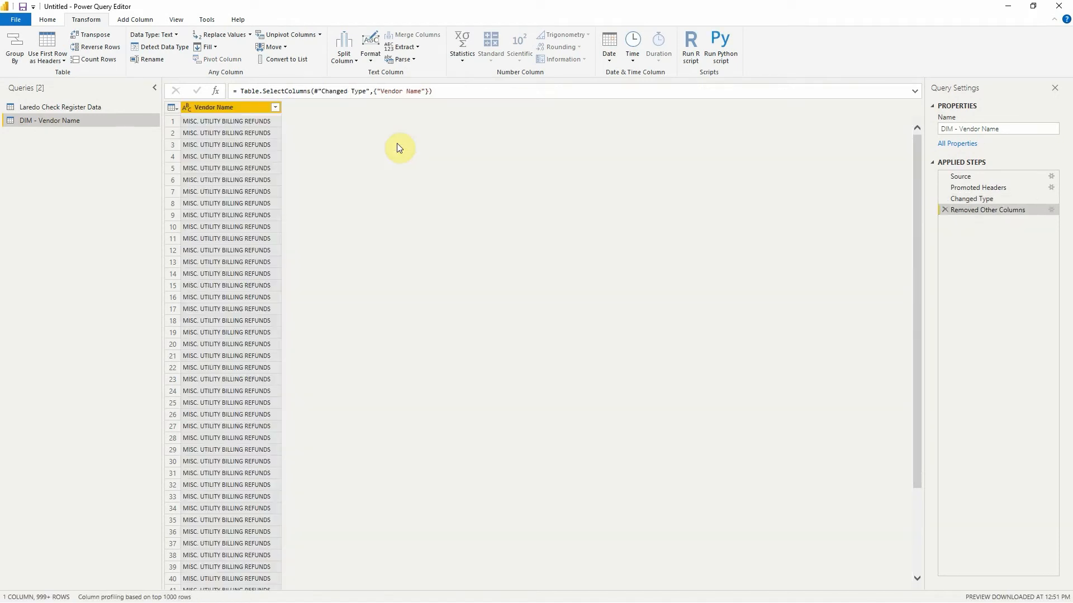
pyautogui.rightClick(246, 109)
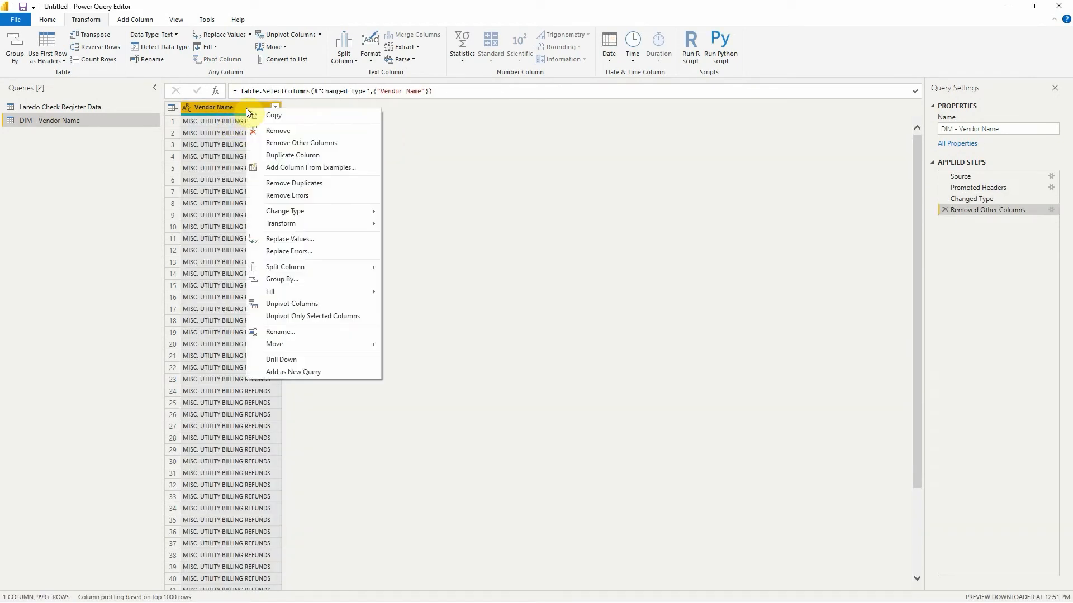
pyautogui.click(349, 186)
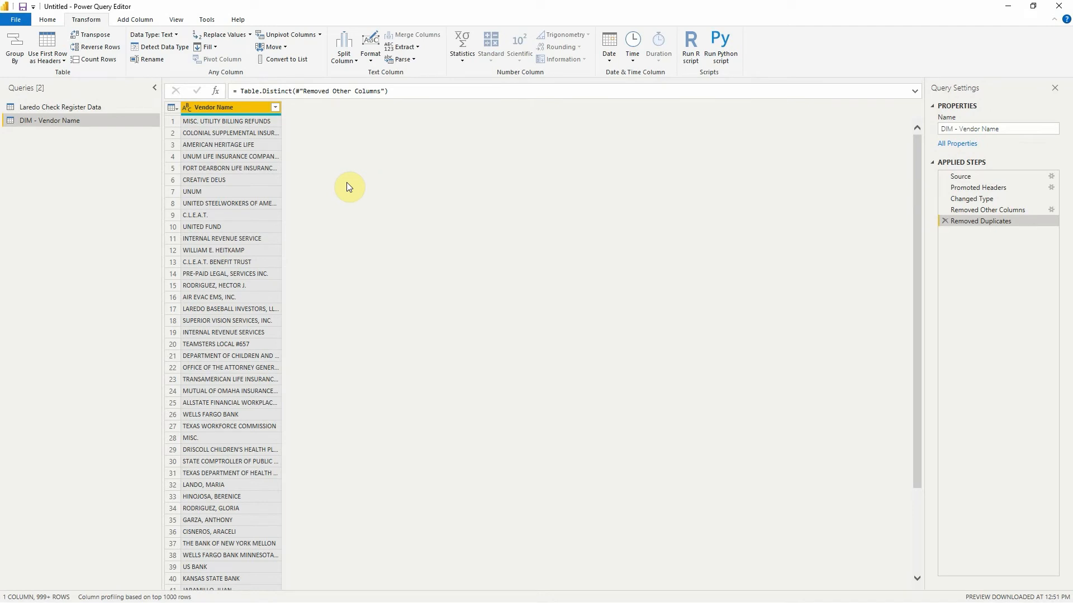
# Step: Add an index column starting from 1 to the DIM - Vendor Name query
pyautogui.click(148, 20)
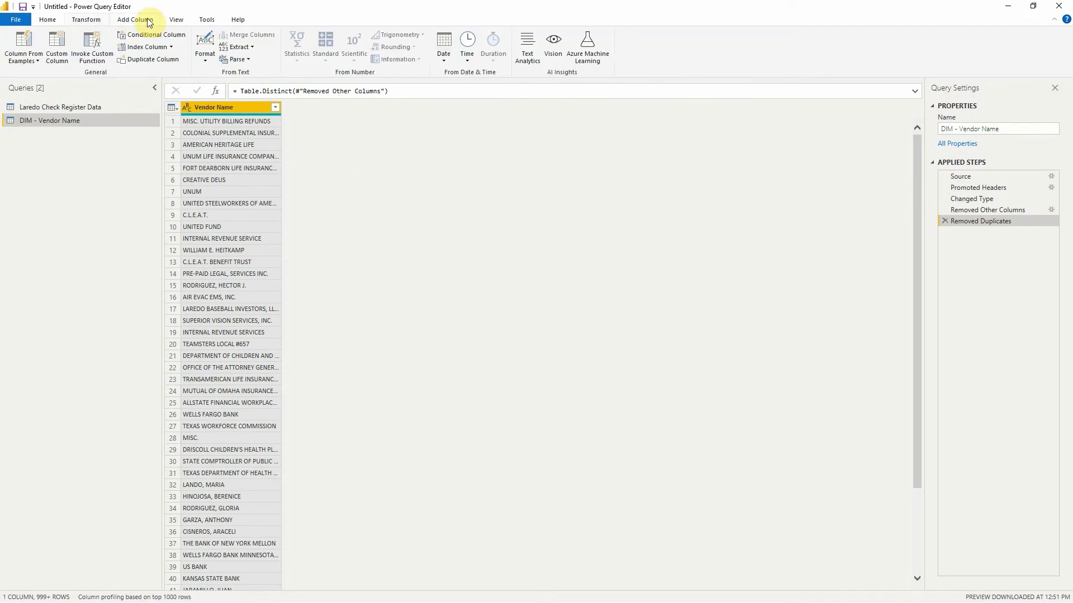
pyautogui.click(172, 47)
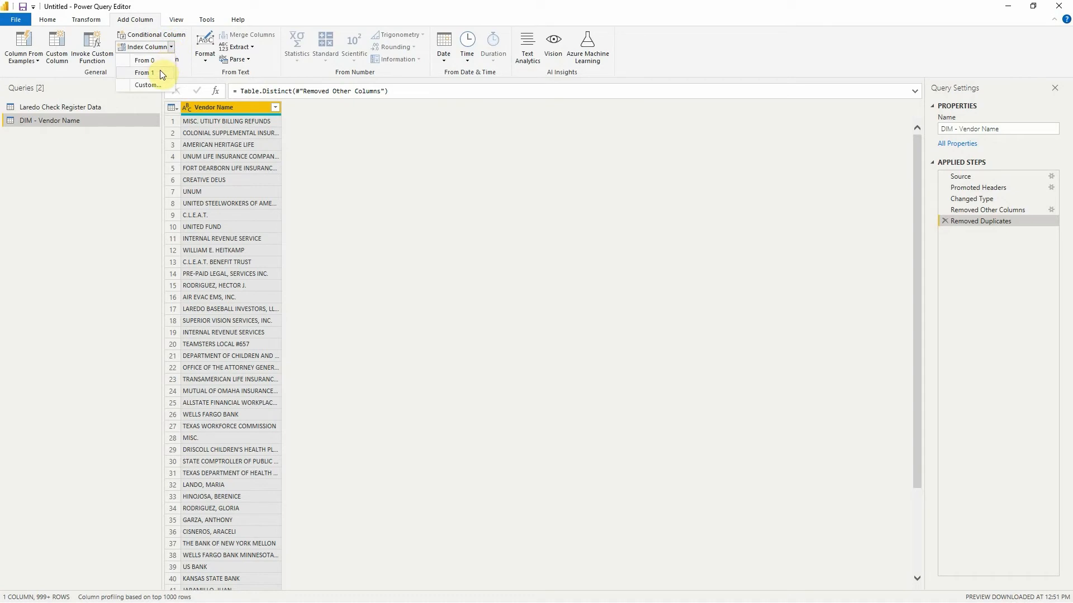
pyautogui.click(160, 71)
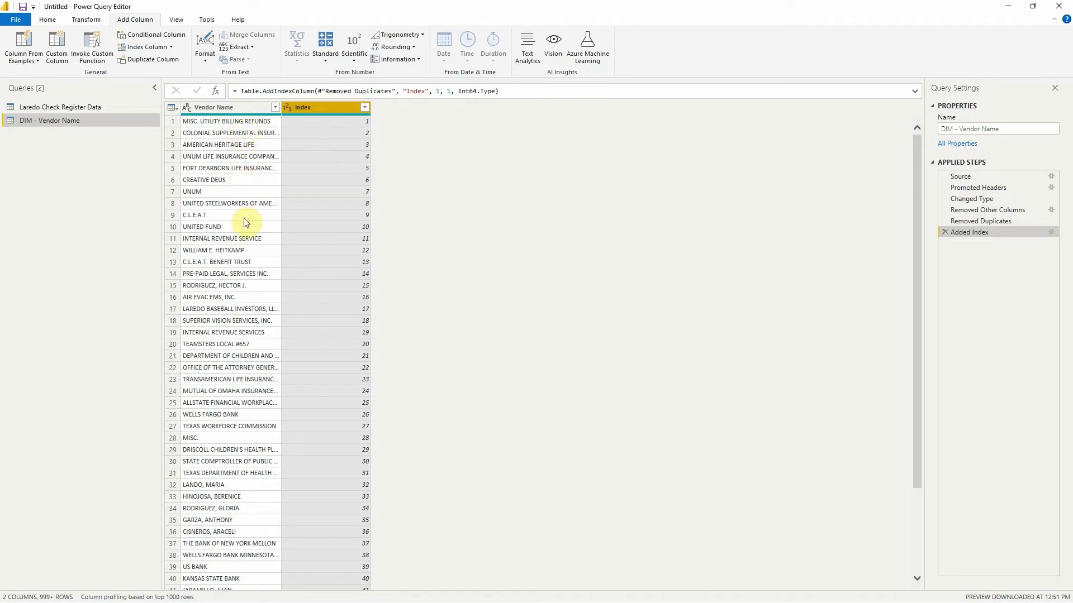
# Step: Merge DIM - Vendor Name into the Laredo Check Register Data query, matching on Vendor Name with a Left Outer join
pyautogui.click(122, 107)
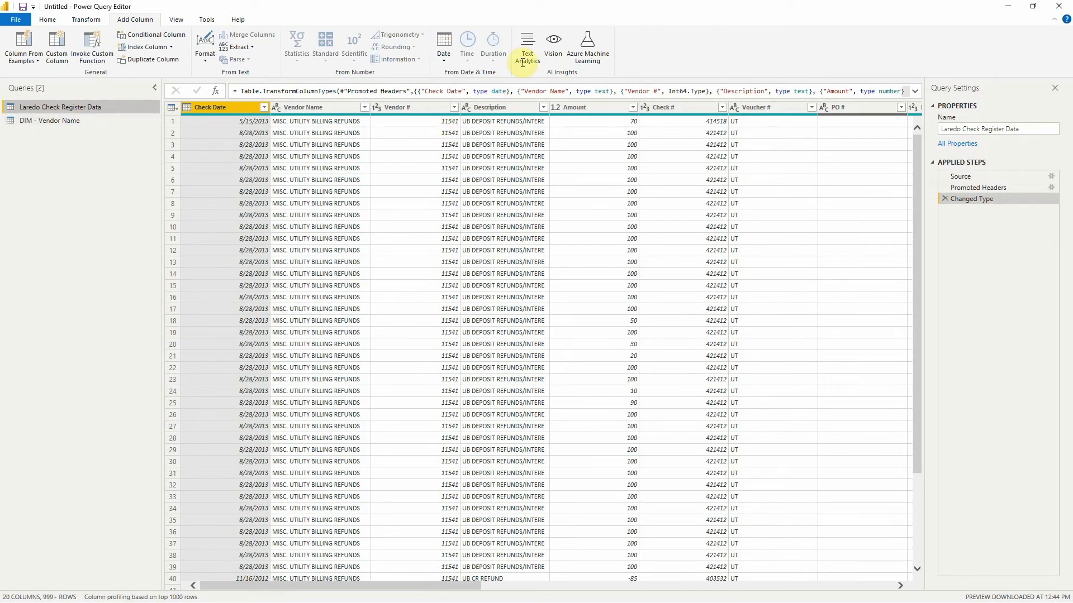
pyautogui.click(48, 20)
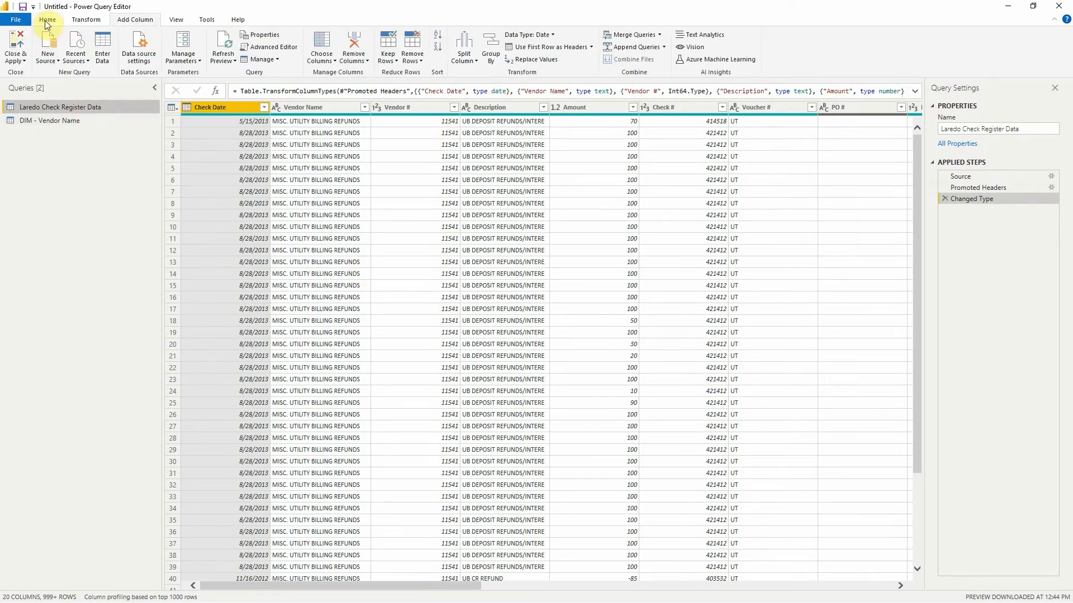
pyautogui.click(634, 36)
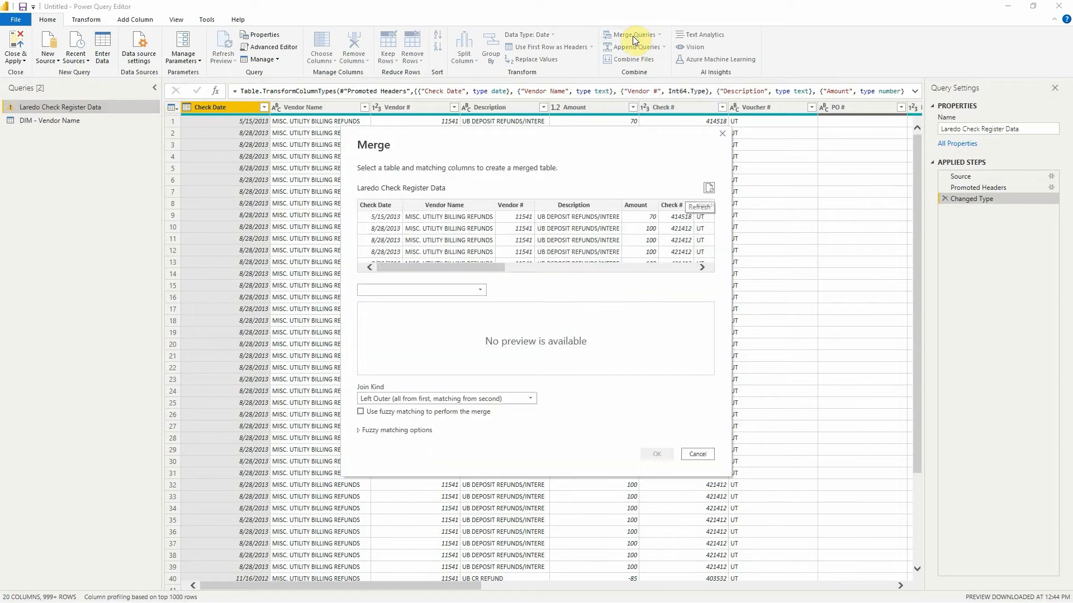
pyautogui.click(457, 205)
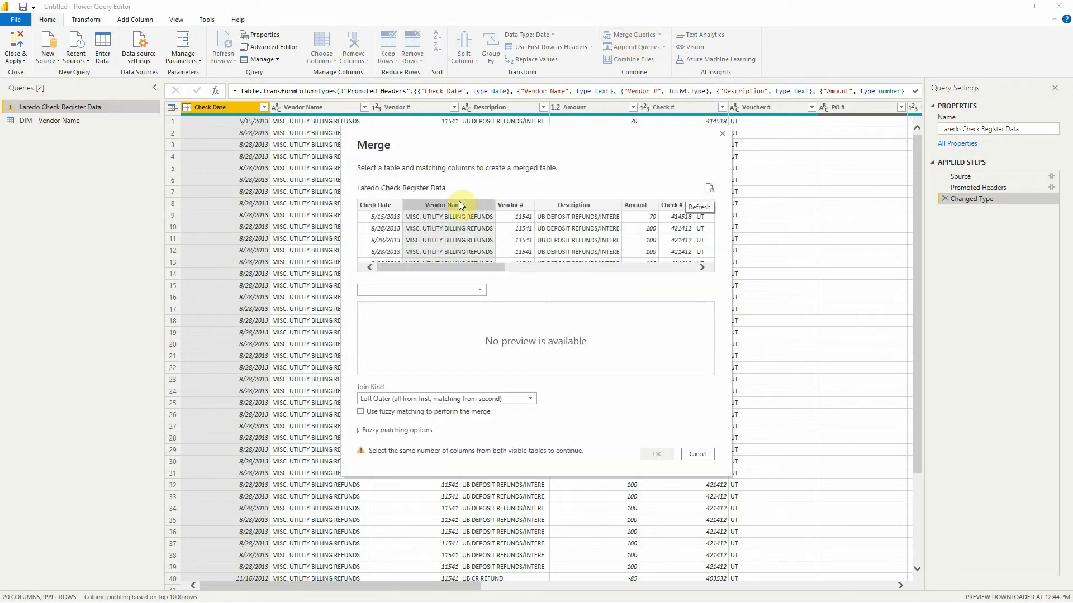
pyautogui.click(480, 290)
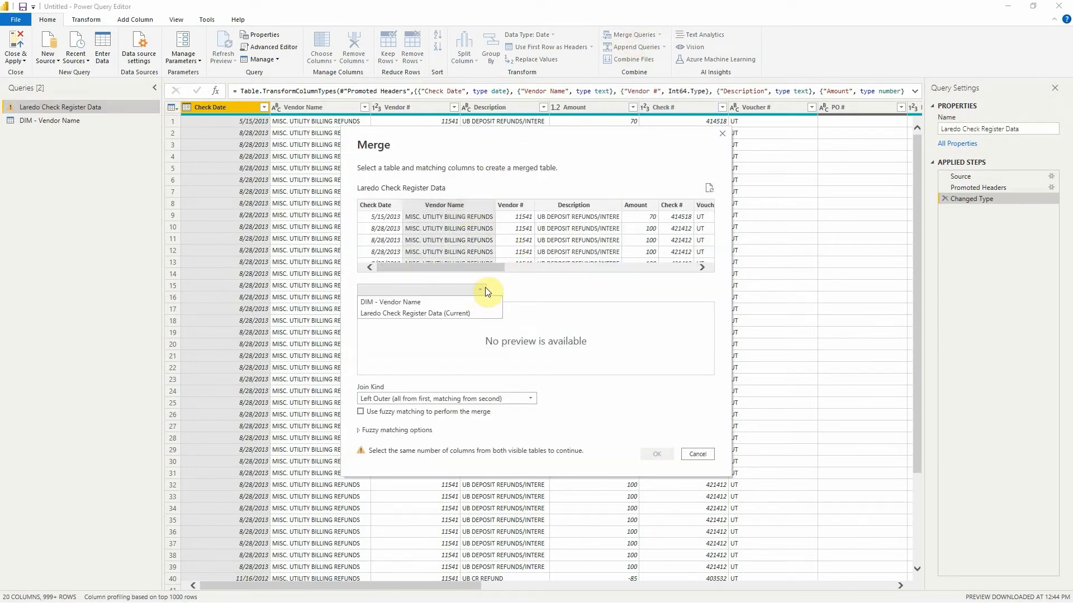
pyautogui.click(427, 304)
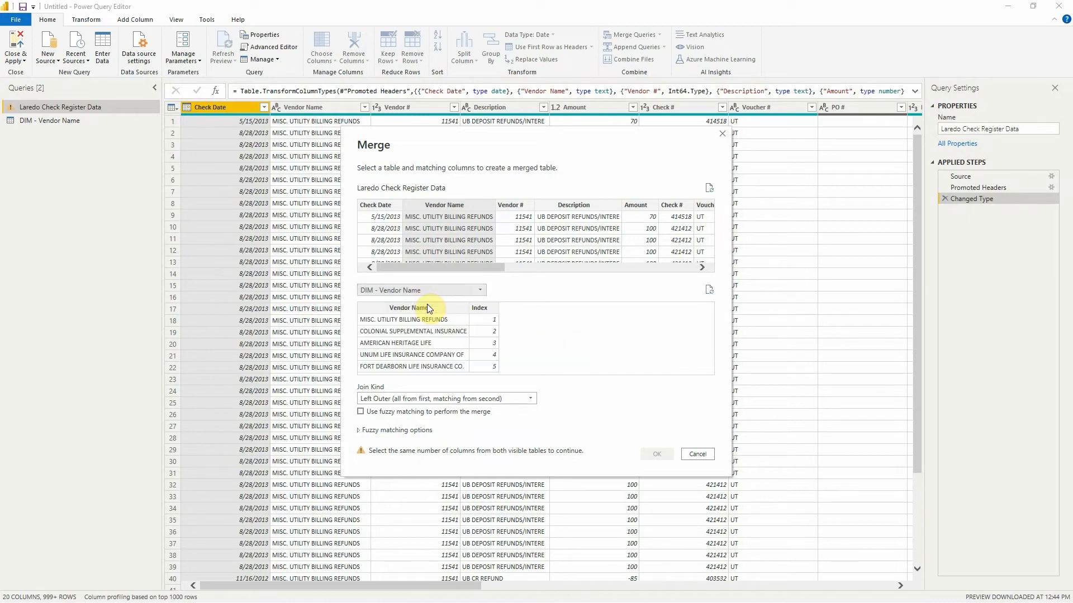
pyautogui.click(433, 309)
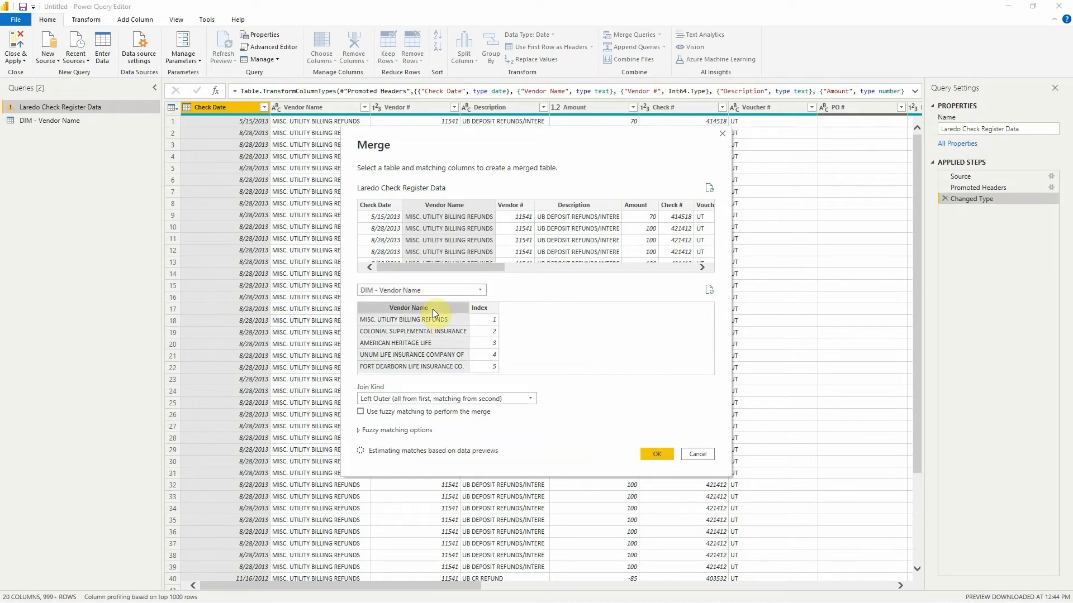
pyautogui.click(655, 454)
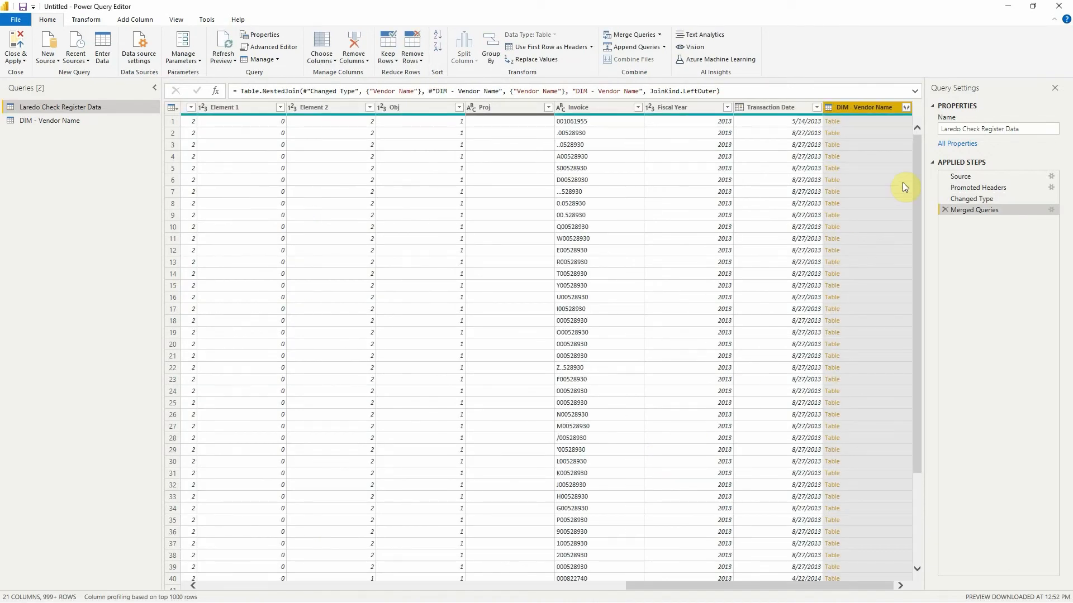
# Step: Expand the merged DIM - Vendor Name column to only its Index field, keeping the original column name as prefix
pyautogui.click(906, 108)
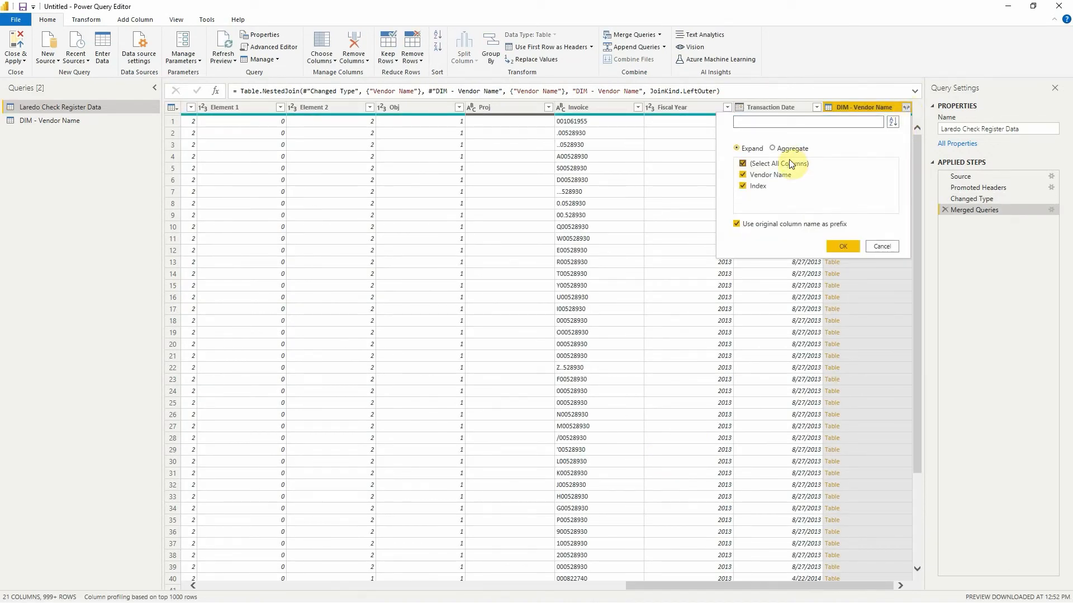
pyautogui.click(742, 176)
pyautogui.click(741, 175)
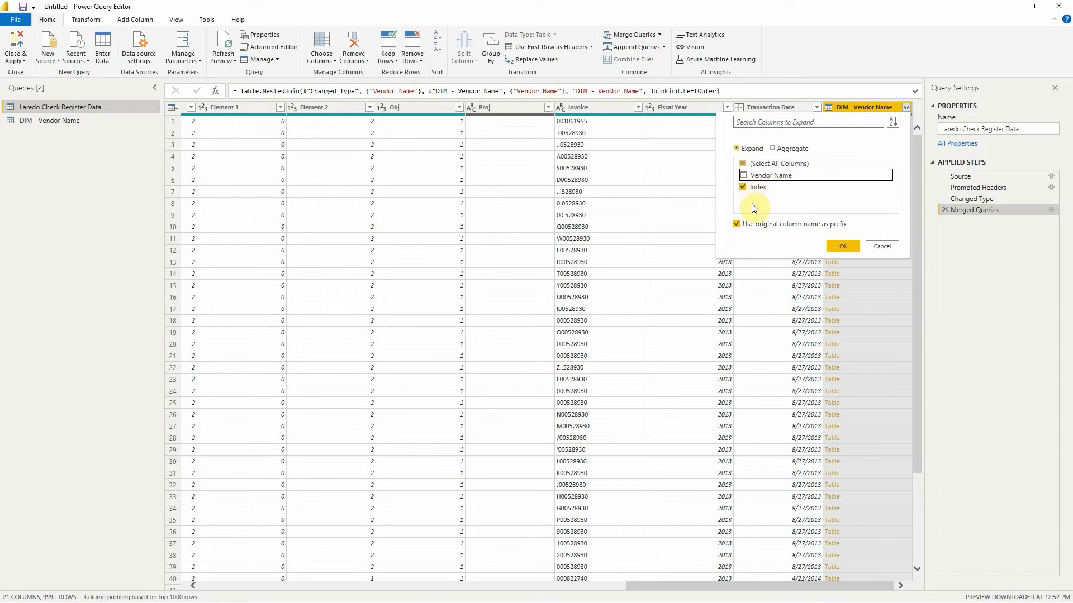
pyautogui.click(839, 245)
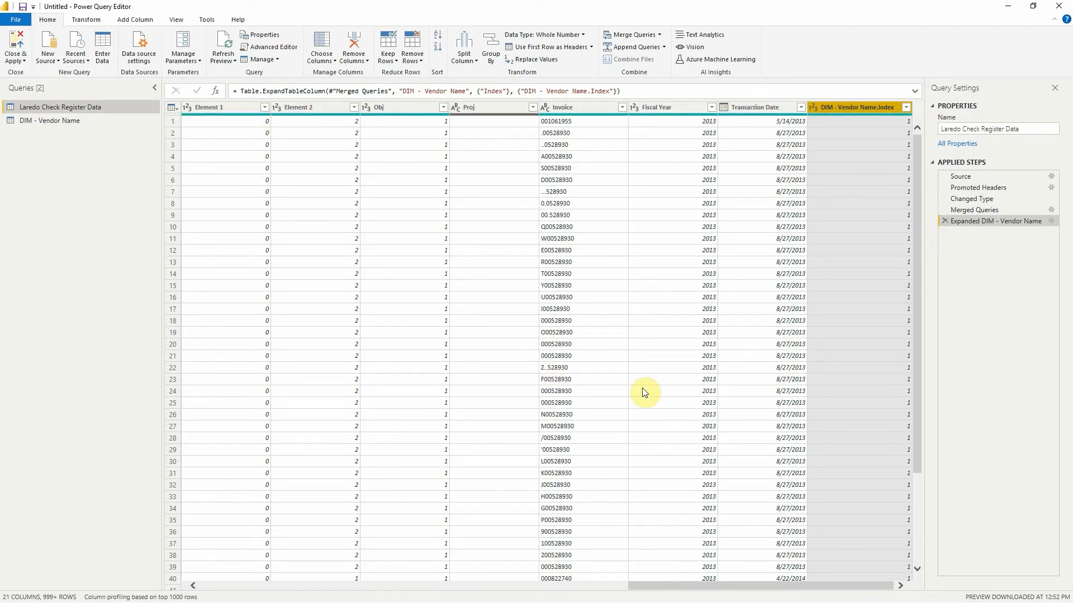
# Step: Remove the Vendor Name column from Laredo Check Register Data, and close Power Query with the changes applied
pyautogui.moveTo(721, 586); pyautogui.dragTo(277, 576)
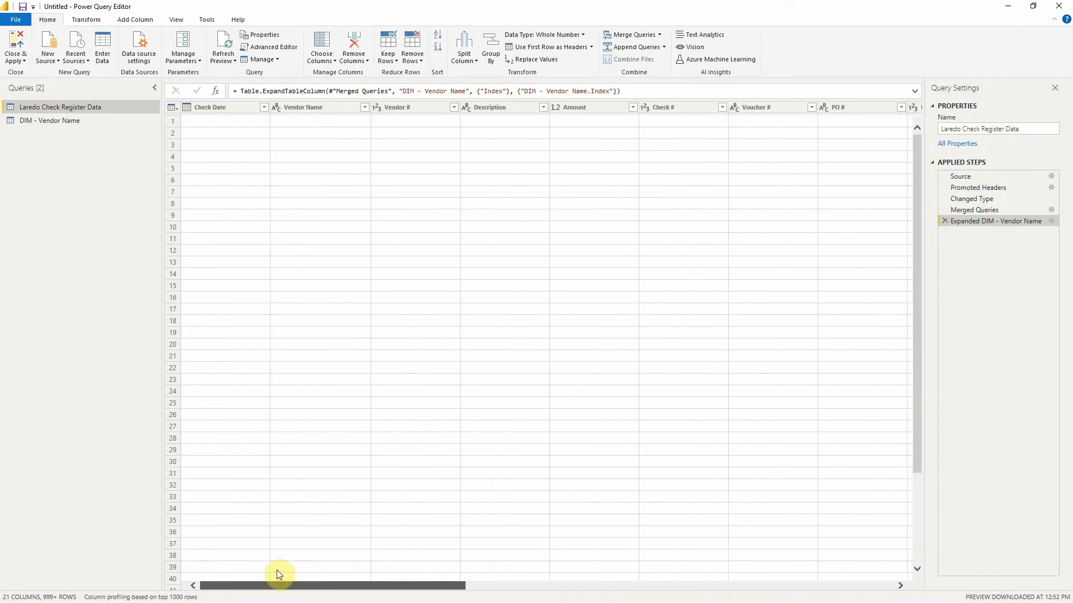
pyautogui.click(324, 358)
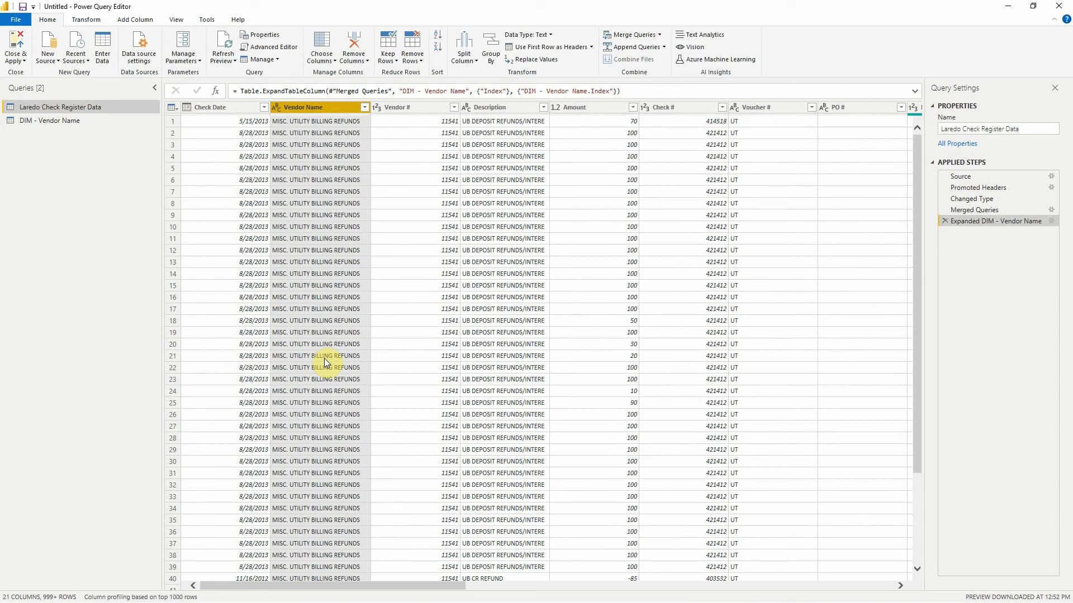
pyautogui.click(357, 39)
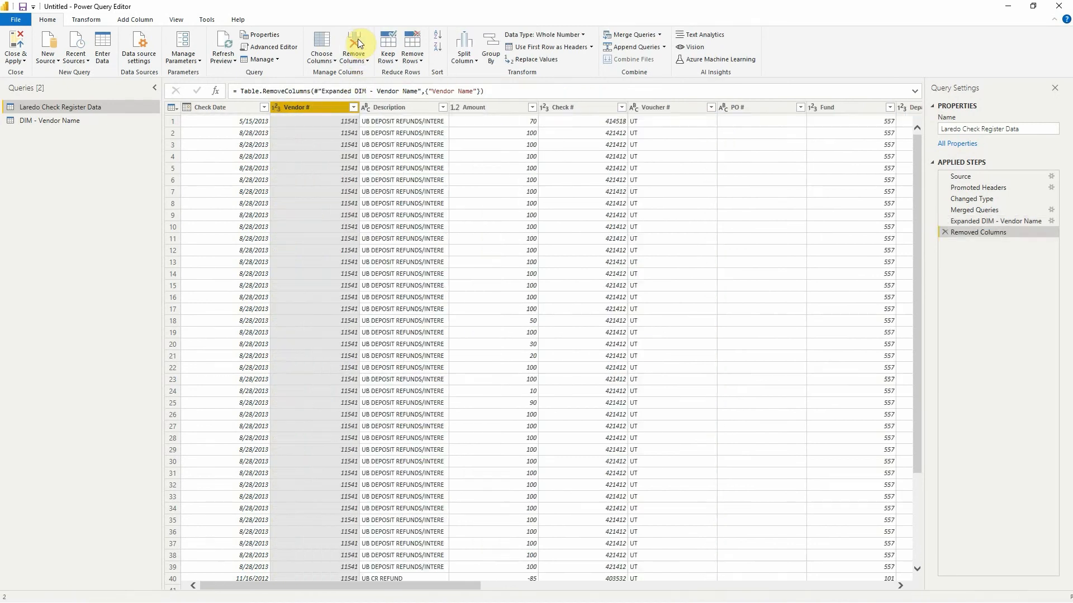
pyautogui.click(13, 40)
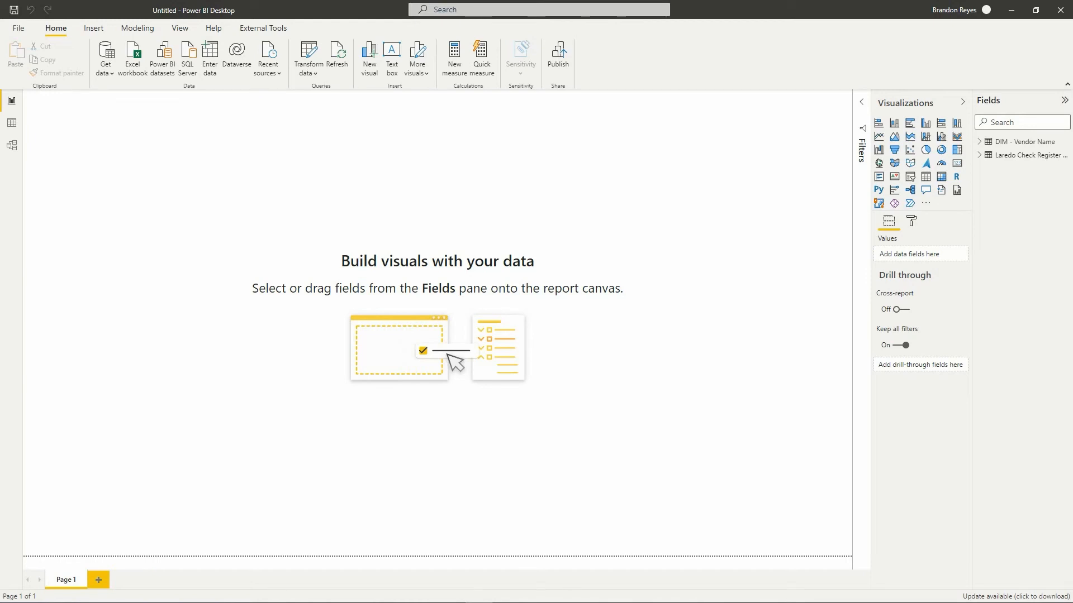
# Step: Arrange both table cards side by side in the model view, and hide the DIM - Vendor Name.Index and Index fields
pyautogui.click(11, 146)
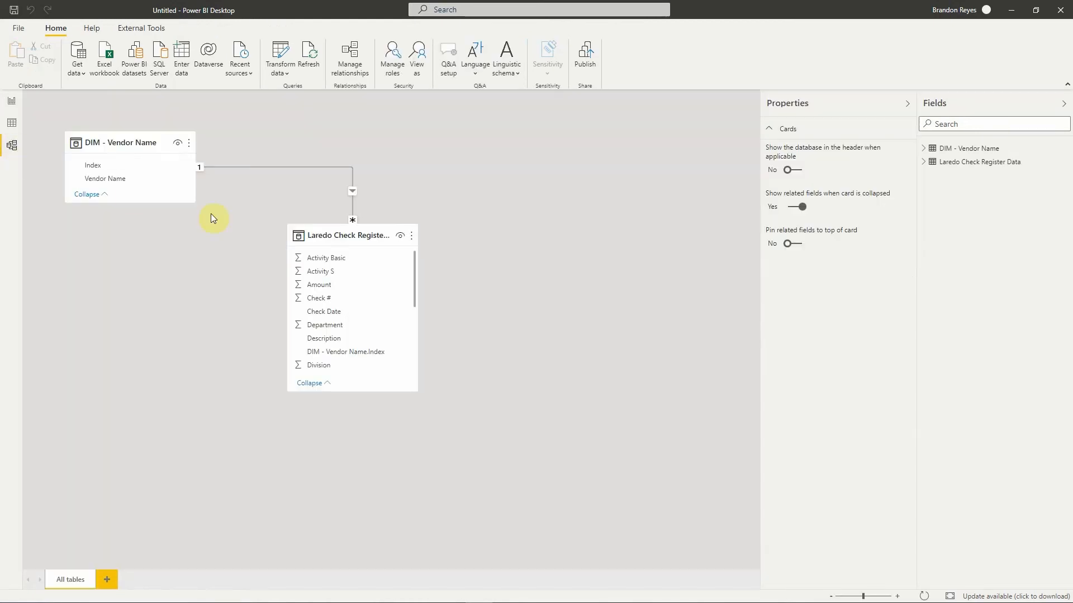
pyautogui.moveTo(350, 513); pyautogui.dragTo(350, 546)
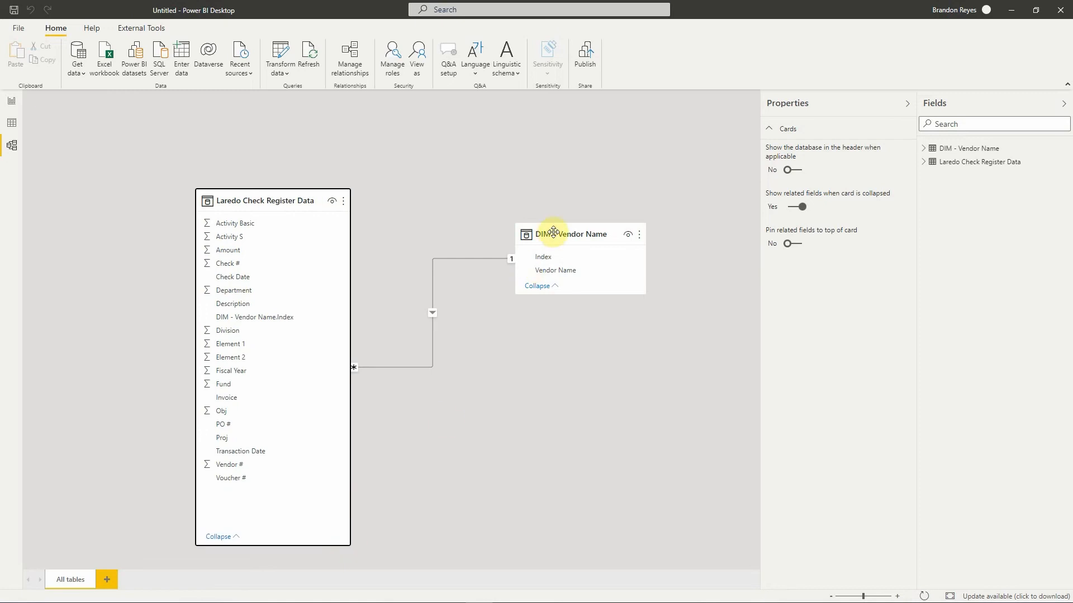
pyautogui.moveTo(553, 233); pyautogui.dragTo(546, 224)
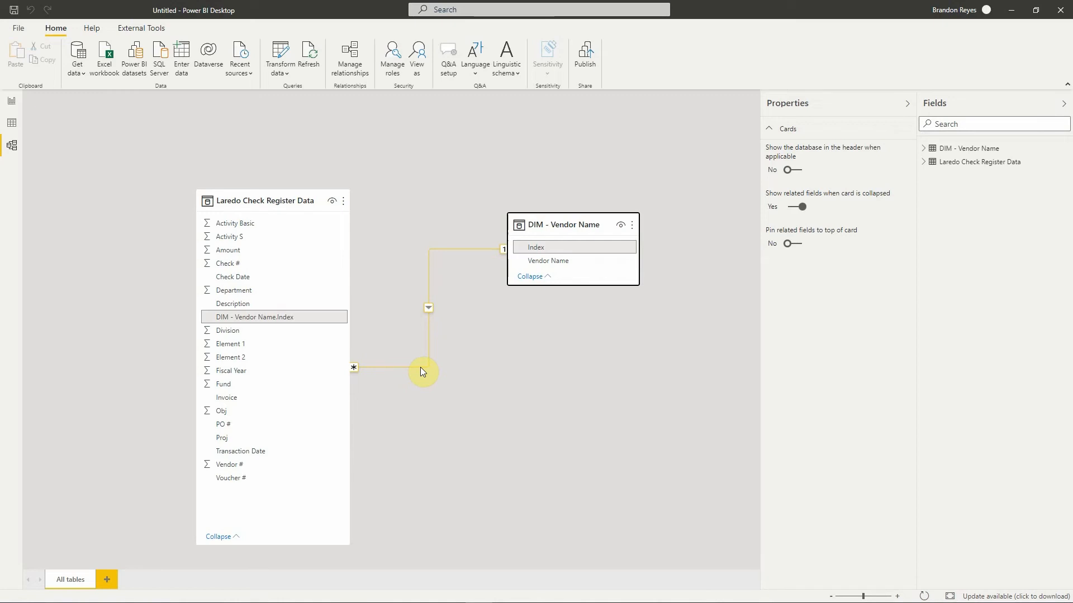
pyautogui.click(326, 318)
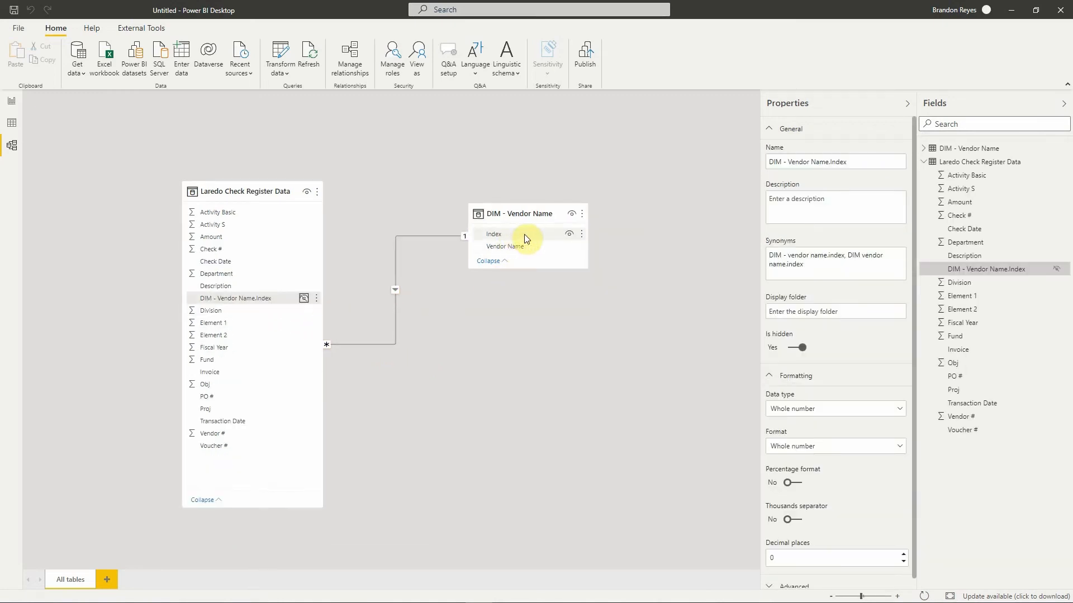
pyautogui.click(568, 234)
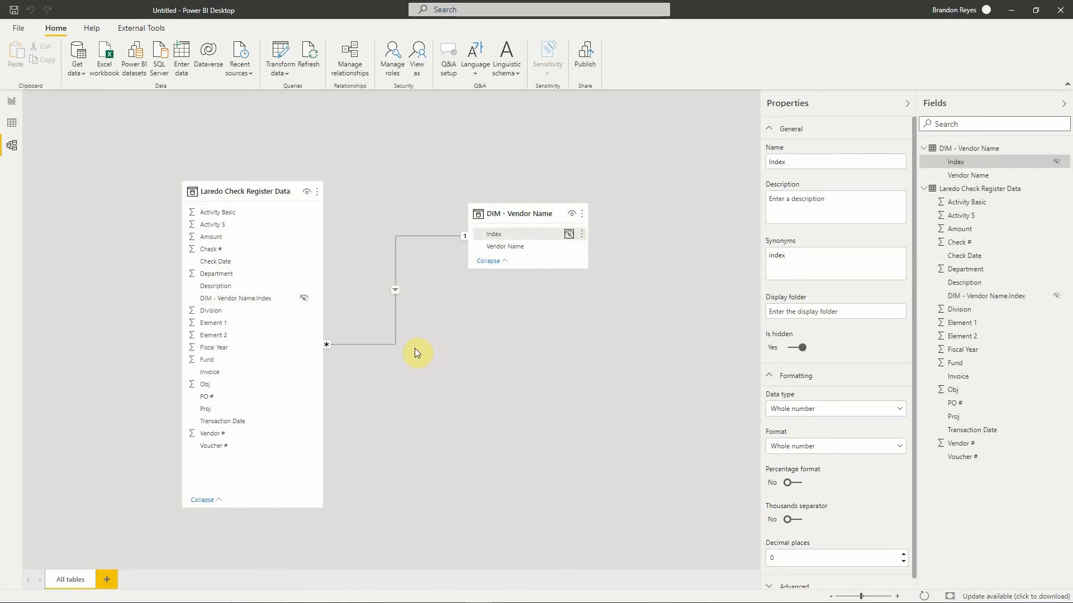
# Step: Add an empty table visual to the blank report page
pyautogui.click(11, 103)
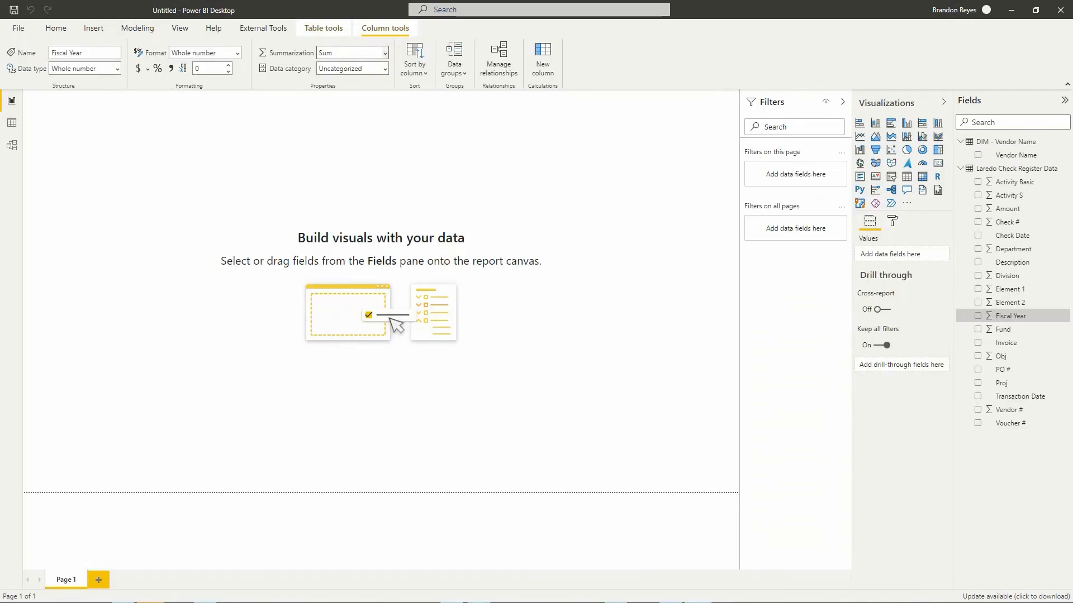
pyautogui.click(296, 157)
pyautogui.click(906, 177)
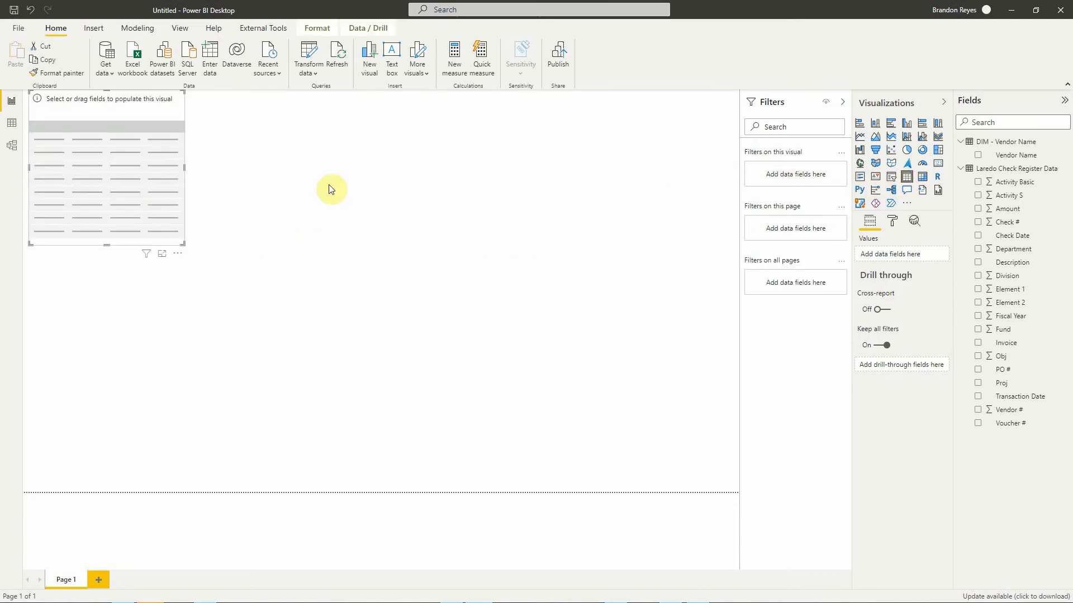
# Step: Set the Fiscal Year field's summarization to Don't summarize and add the field to the table visual
pyautogui.click(1035, 316)
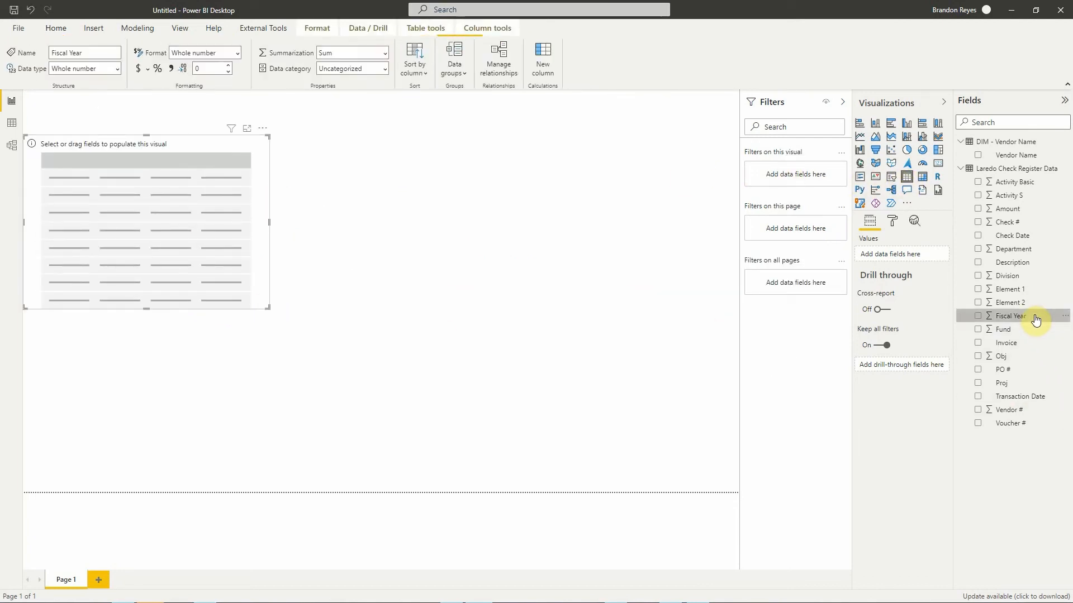
pyautogui.click(384, 52)
pyautogui.click(361, 66)
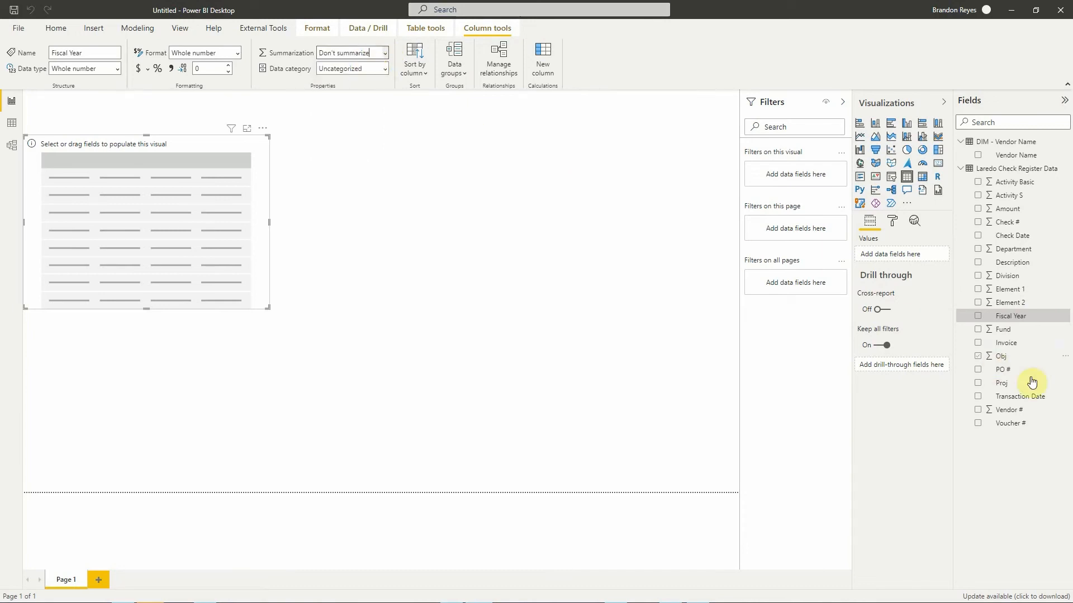
pyautogui.moveTo(1007, 320); pyautogui.dragTo(894, 261)
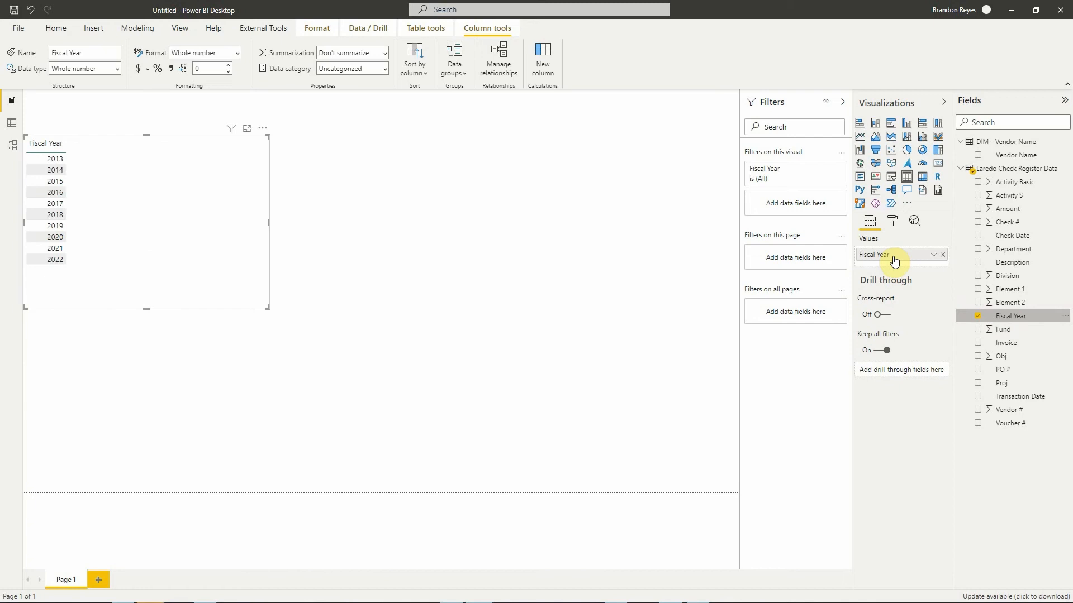
# Step: Filter the table visual to Fiscal Year 2013 with basic filtering, and add the Amount field to its values
pyautogui.click(825, 168)
pyautogui.click(830, 207)
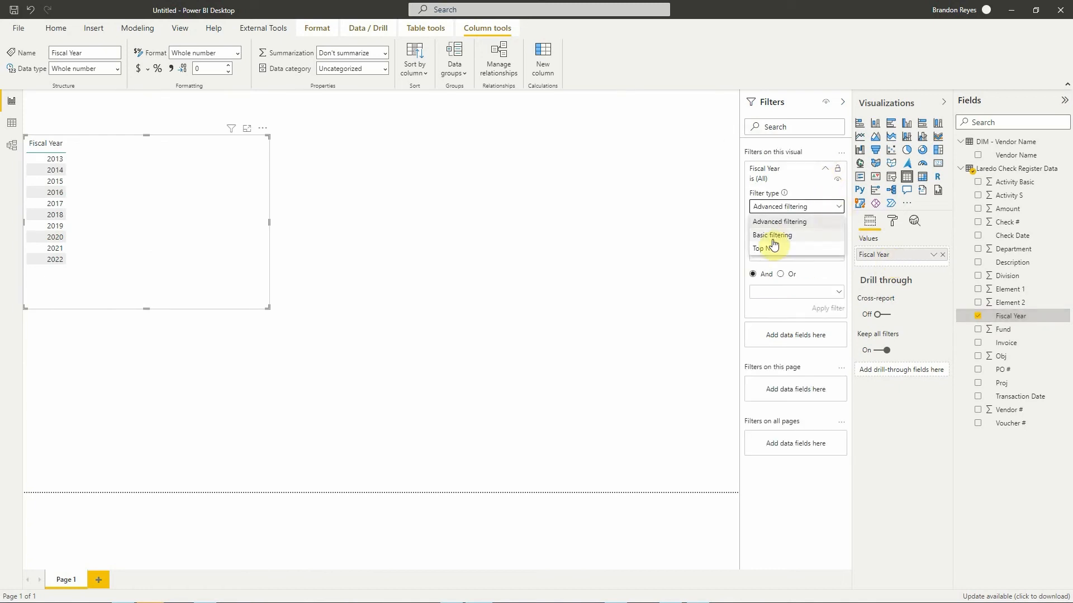
pyautogui.click(773, 237)
pyautogui.click(758, 235)
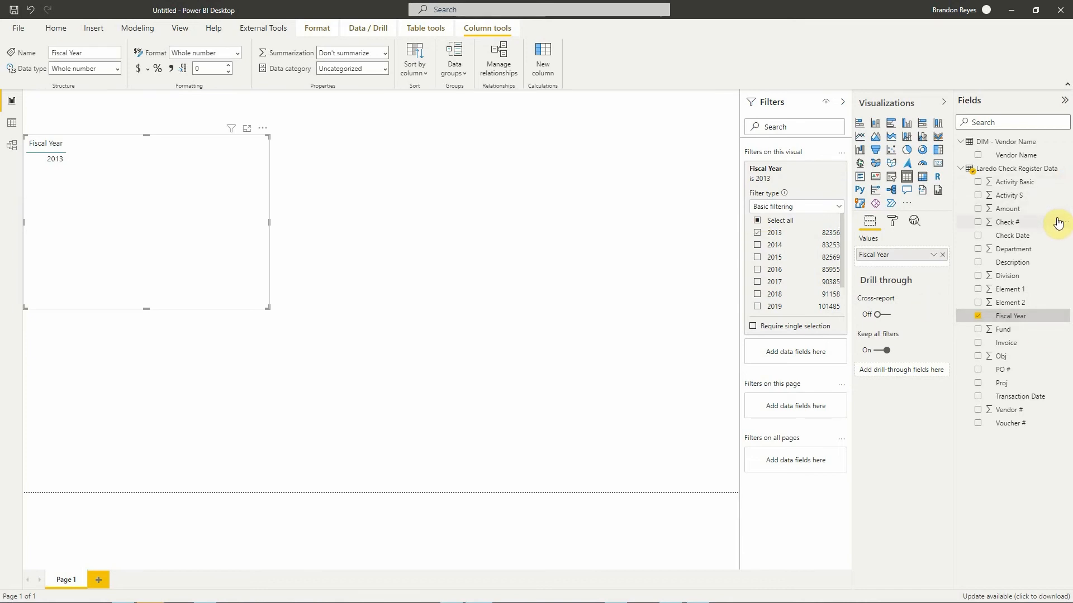
pyautogui.moveTo(1011, 210); pyautogui.dragTo(902, 262)
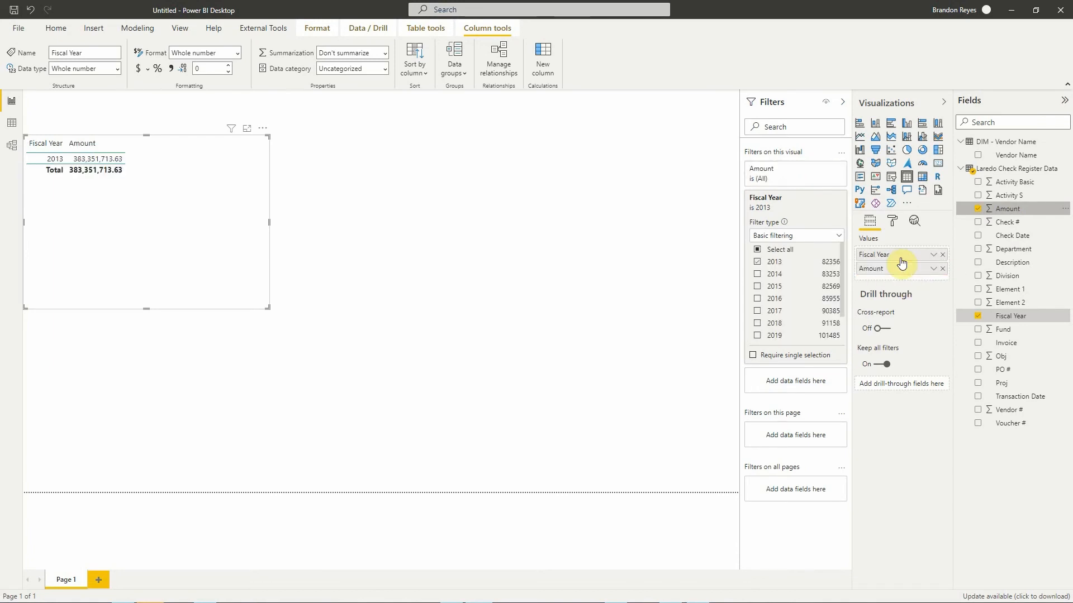
# Step: Add a slicer on the Vendor # field, placing it beside the table visual at a reduced size
pyautogui.click(478, 178)
pyautogui.click(891, 176)
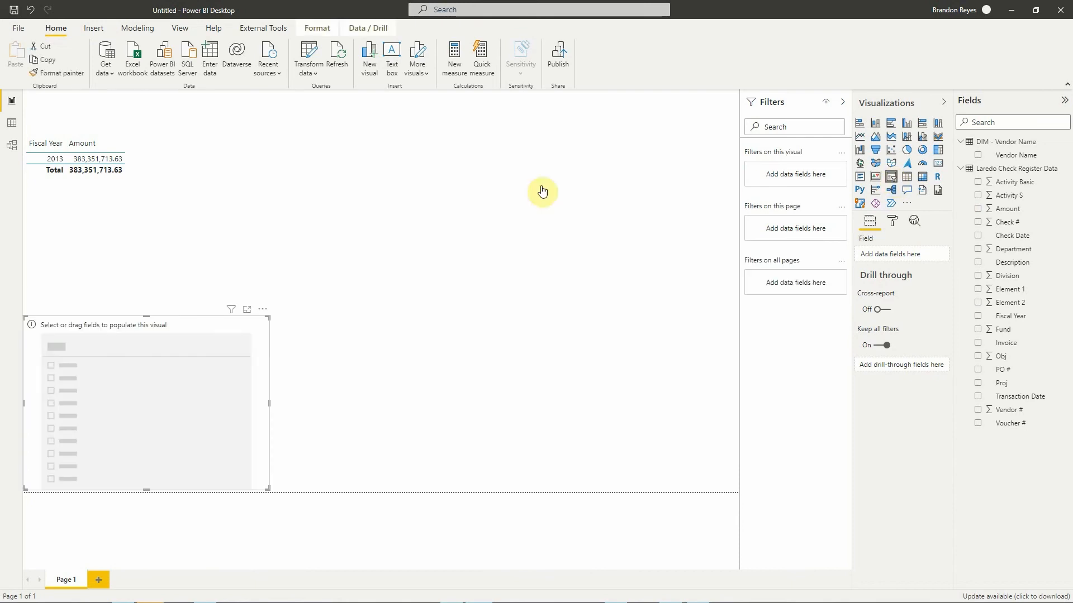
pyautogui.moveTo(167, 372); pyautogui.dragTo(452, 192)
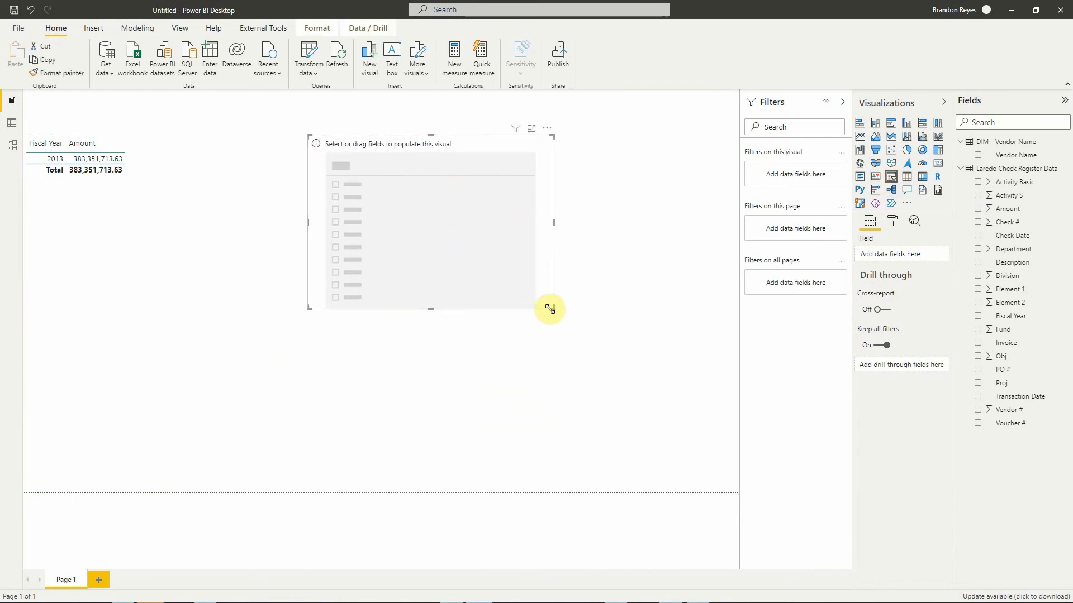
pyautogui.moveTo(548, 306); pyautogui.dragTo(466, 224)
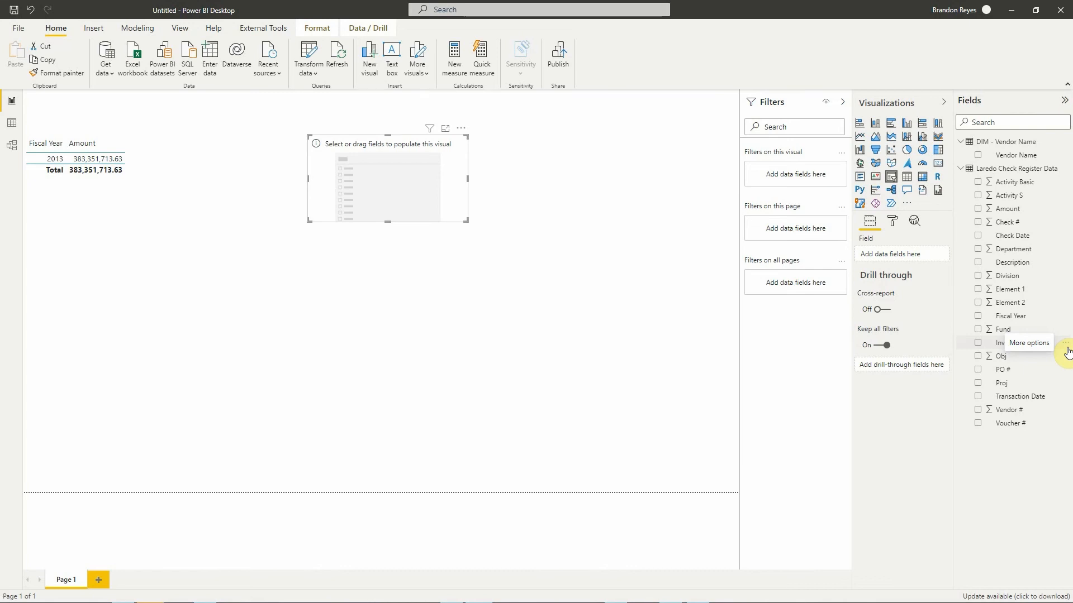
pyautogui.moveTo(1006, 411); pyautogui.dragTo(900, 254)
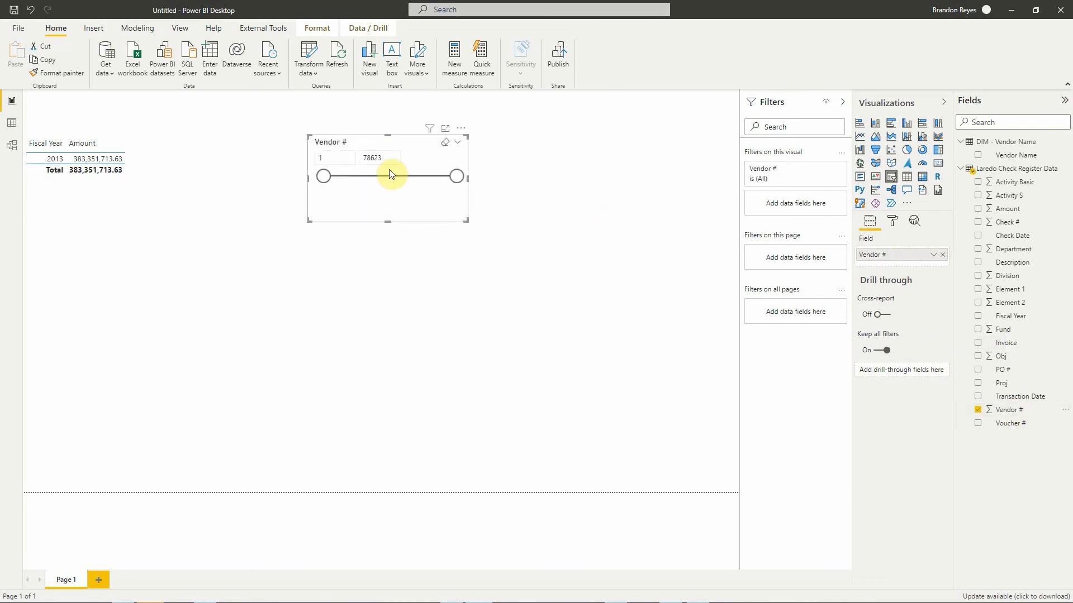
# Step: Limit the Vendor # slicer to the range 11541 to 11541, and delete the slicer after checking the filtered amount
pyautogui.write('11541')
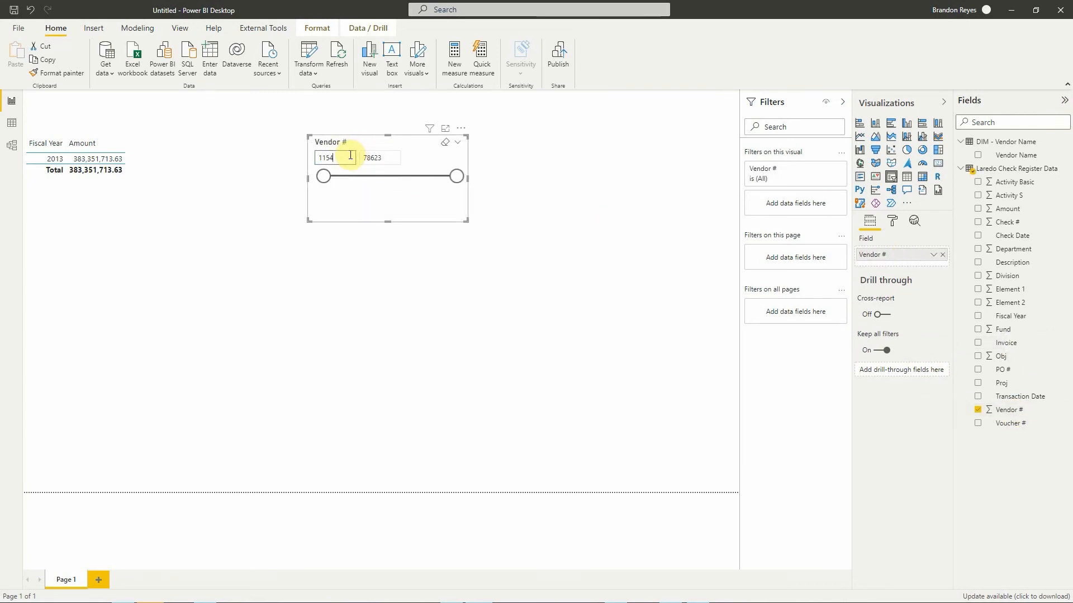
pyautogui.press('Tab')
pyautogui.write('11541')
pyautogui.press('Return')
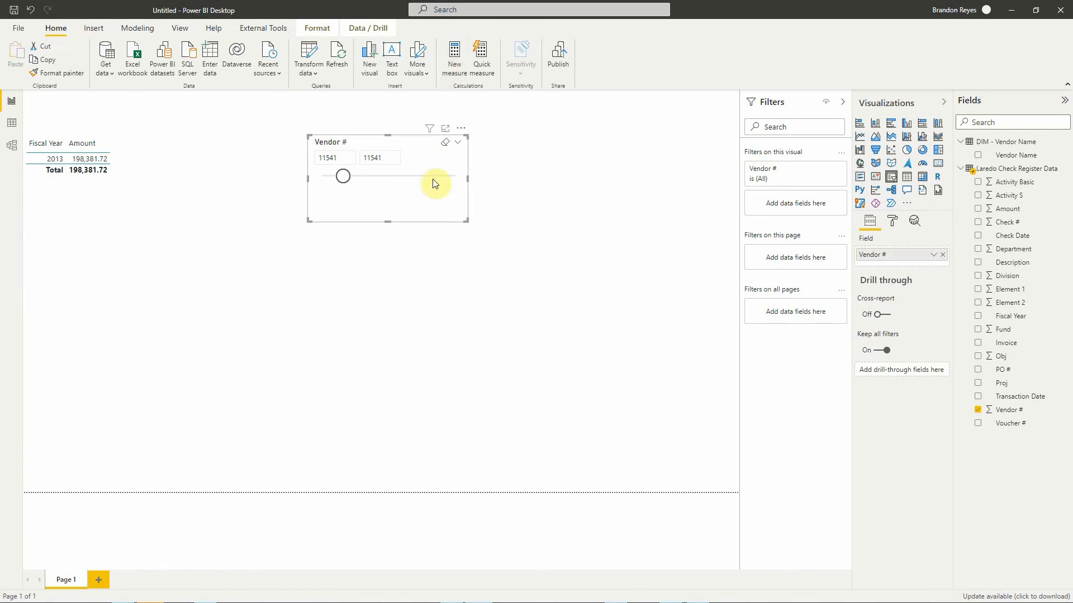
pyautogui.press('Delete')
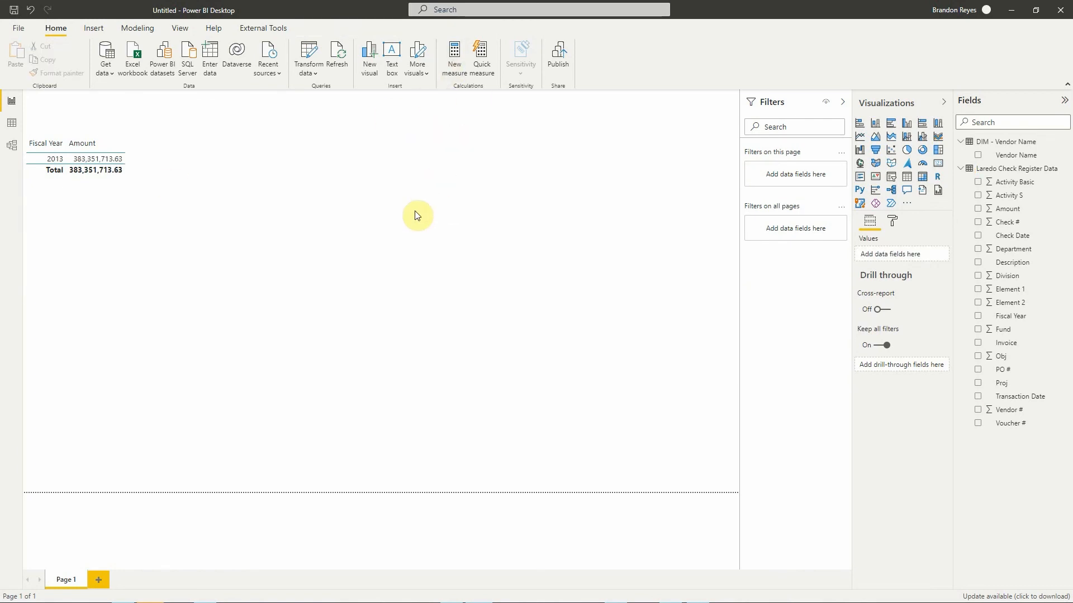
# Step: Add the Vendor Name field from the DIM - Vendor Name table between Fiscal Year and Amount in the table visual, and enlarge the visual
pyautogui.click(133, 193)
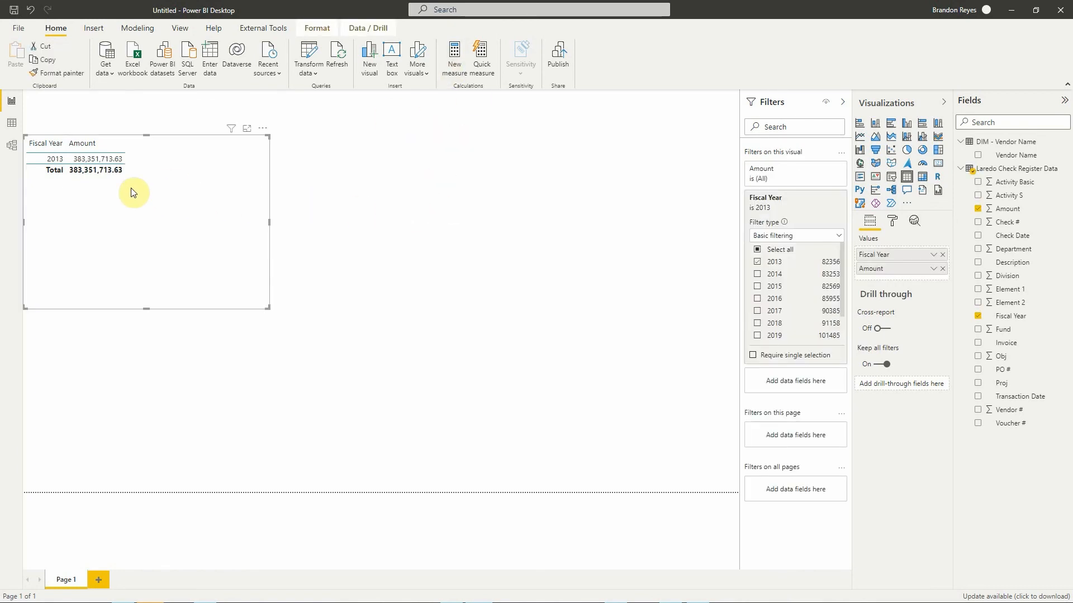
pyautogui.moveTo(1022, 158); pyautogui.dragTo(928, 261)
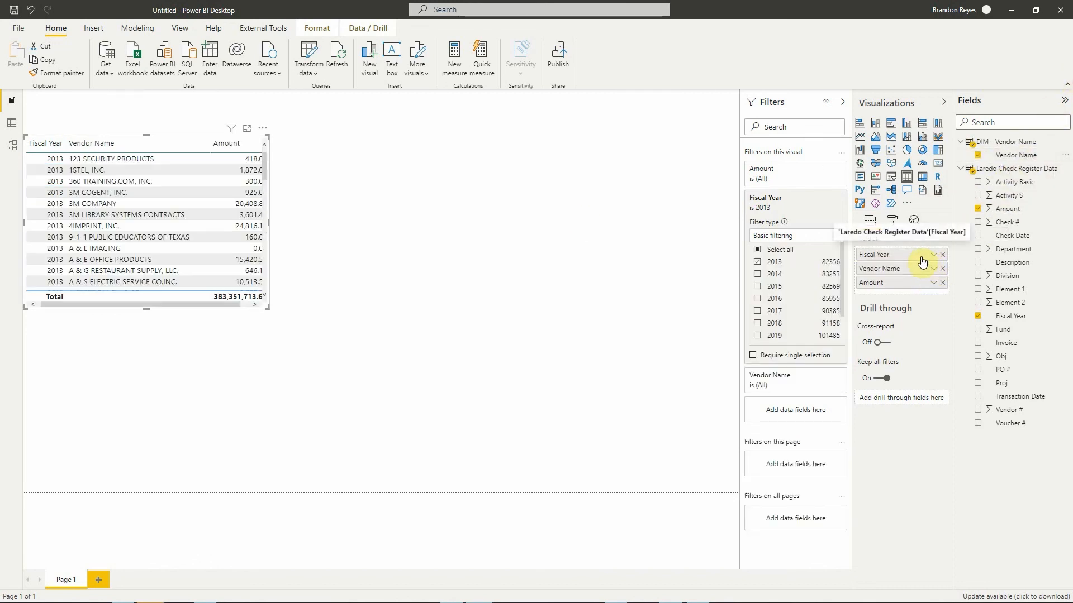
pyautogui.moveTo(268, 308); pyautogui.dragTo(339, 384)
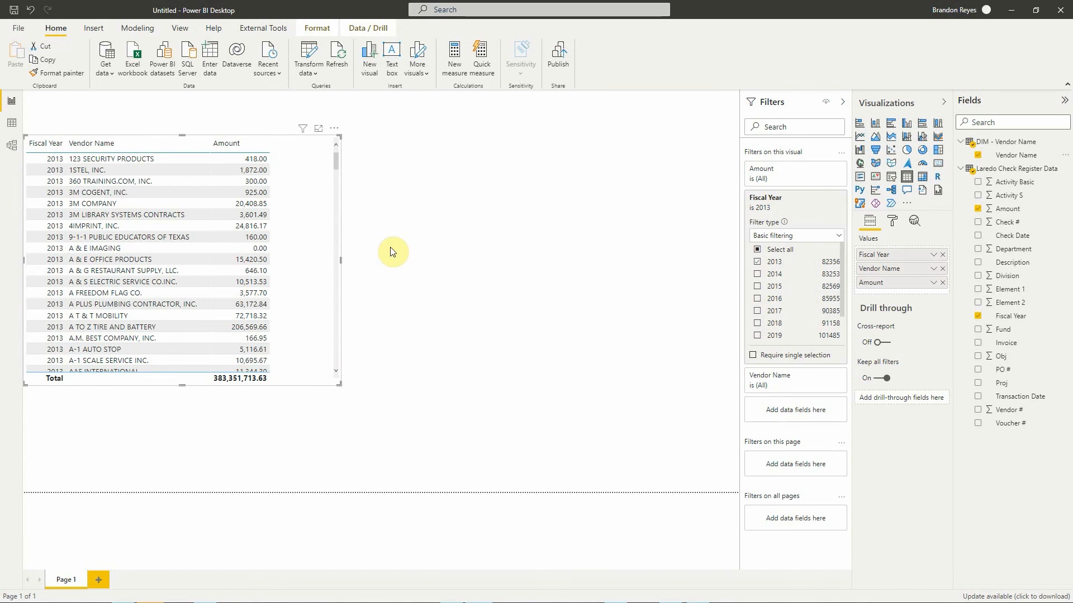